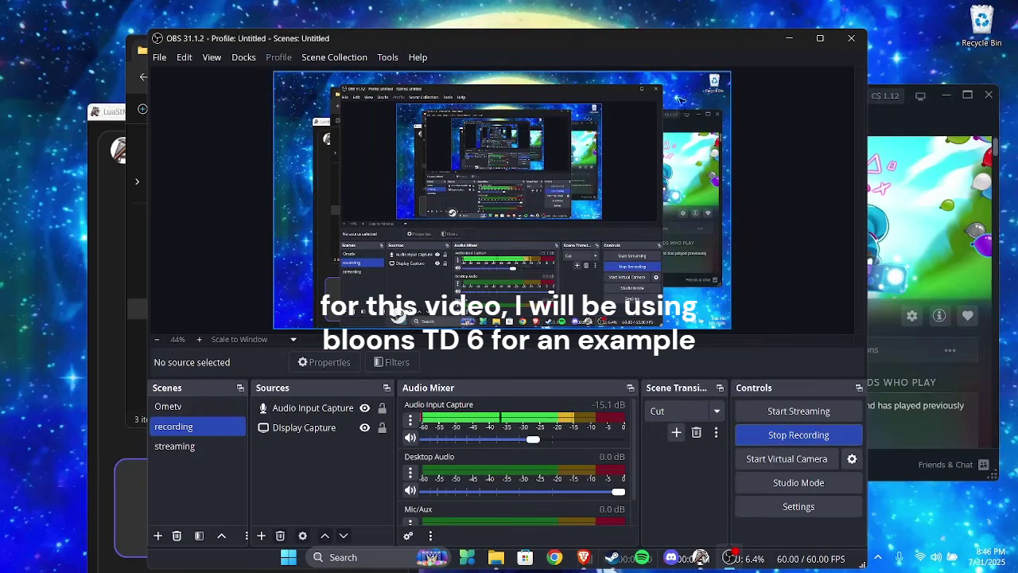
Step: Close the LuaStMani Updater and the 960090 folder window, and bring the Steam library with Bloons TD 6 into view
left_click(101, 106)
left_click(173, 116)
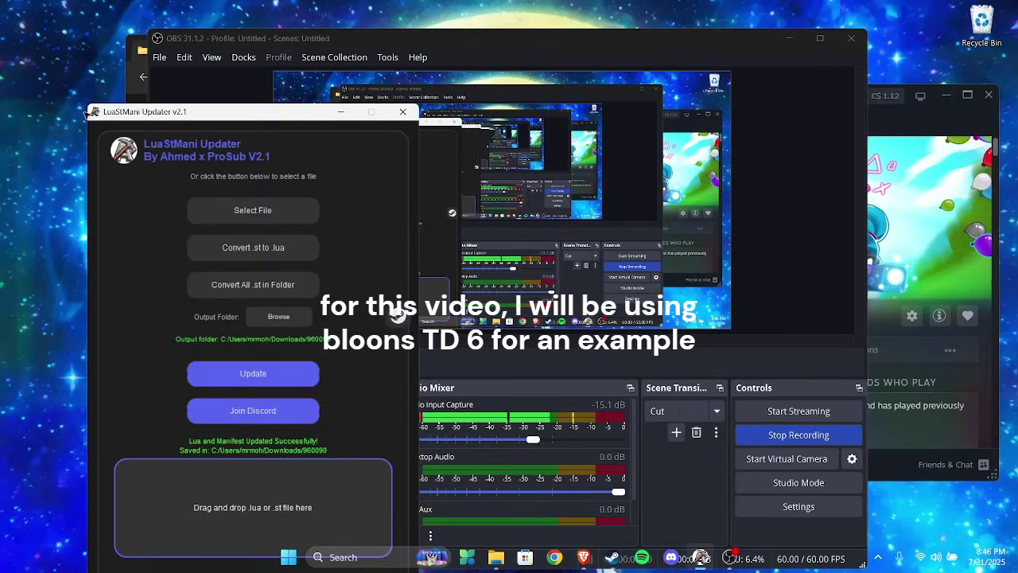
left_click(403, 114)
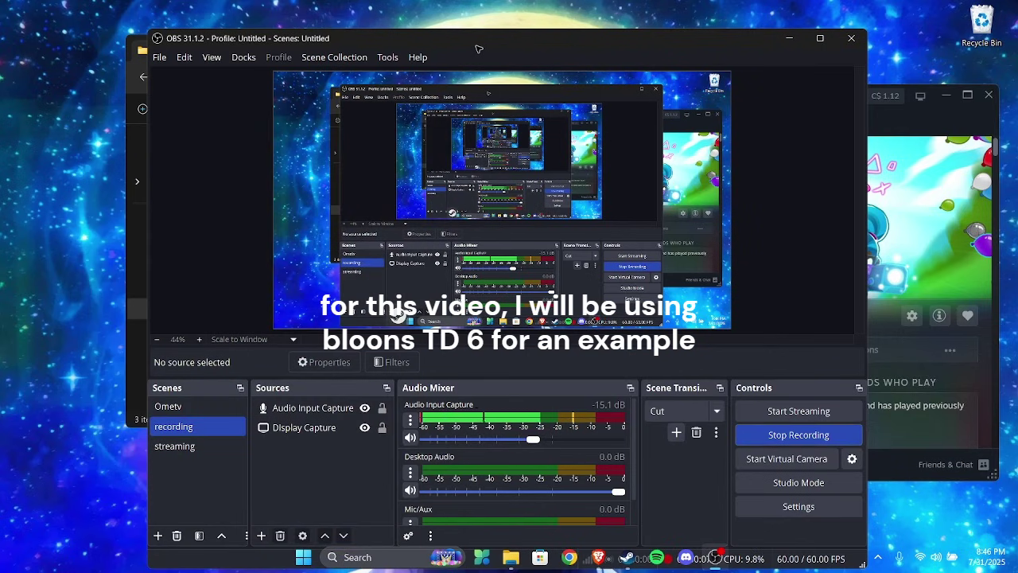
left_click_drag(477, 46, 379, 221)
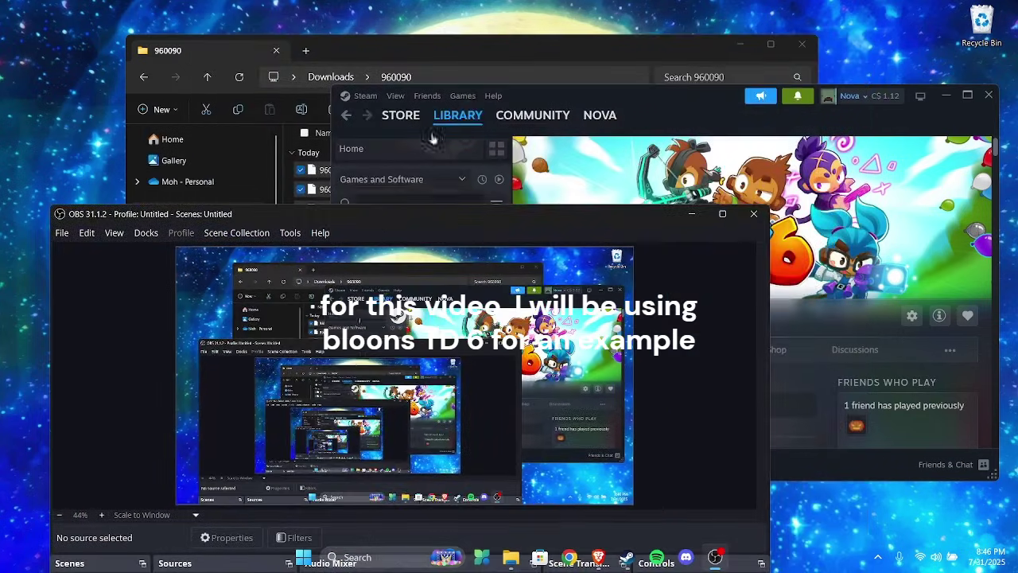
left_click(802, 44)
left_click(665, 103)
left_click_drag(665, 103, 697, 78)
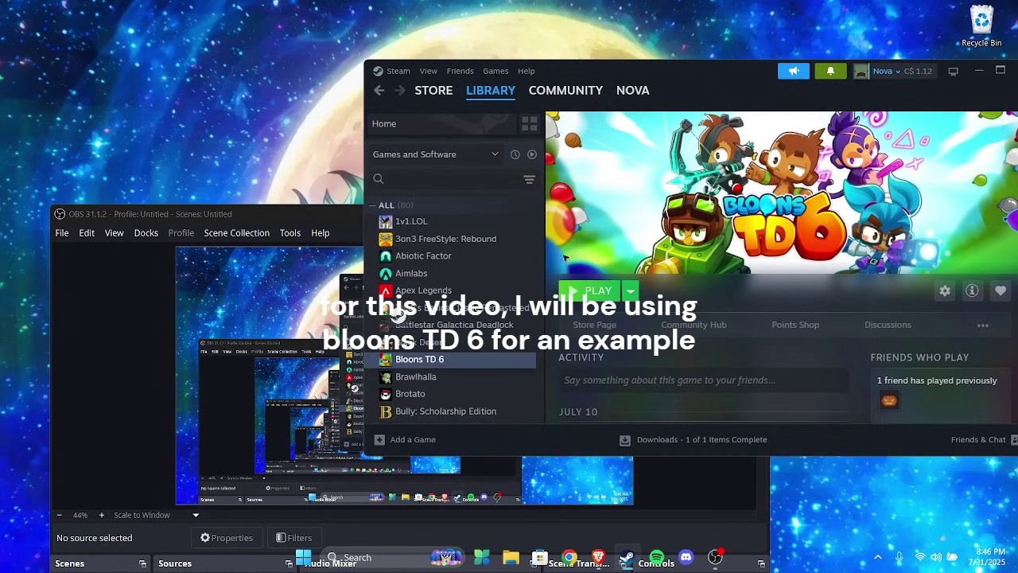
Step: Launch Bloons TD 6 from the Steam library to check its version, and quit the game
left_click(593, 291)
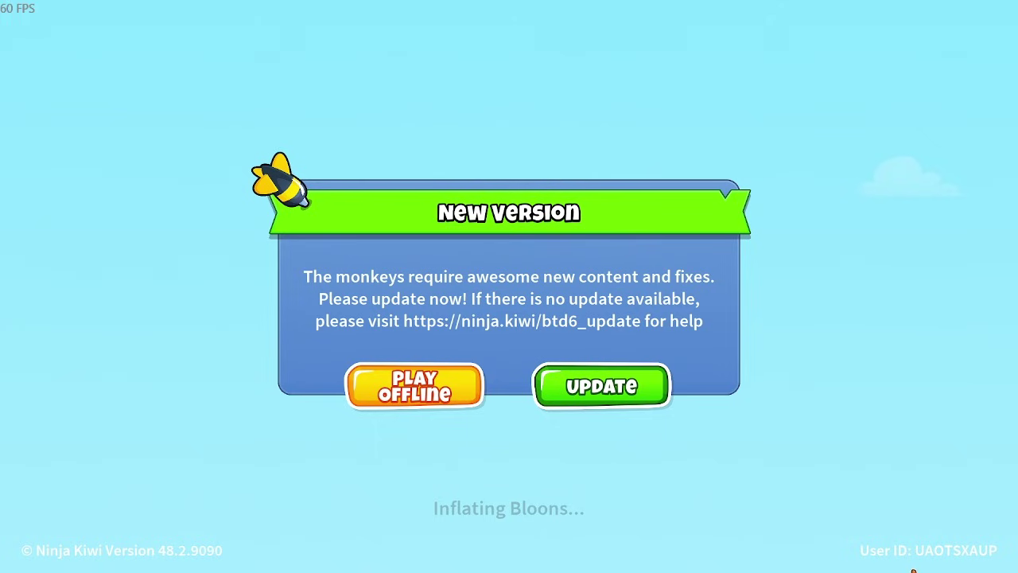
key("alt+F4")
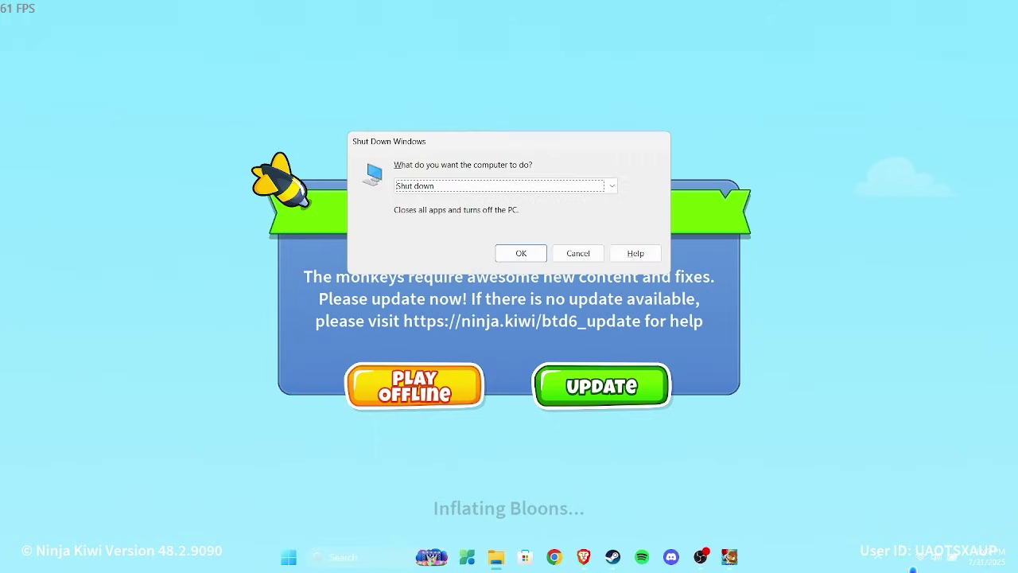
left_click(562, 252)
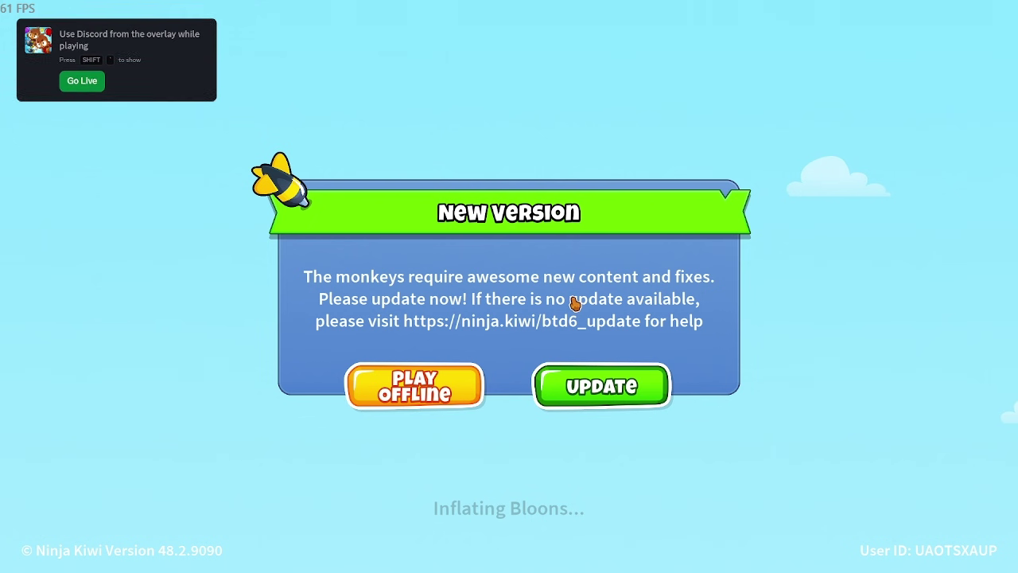
key("alt+F4")
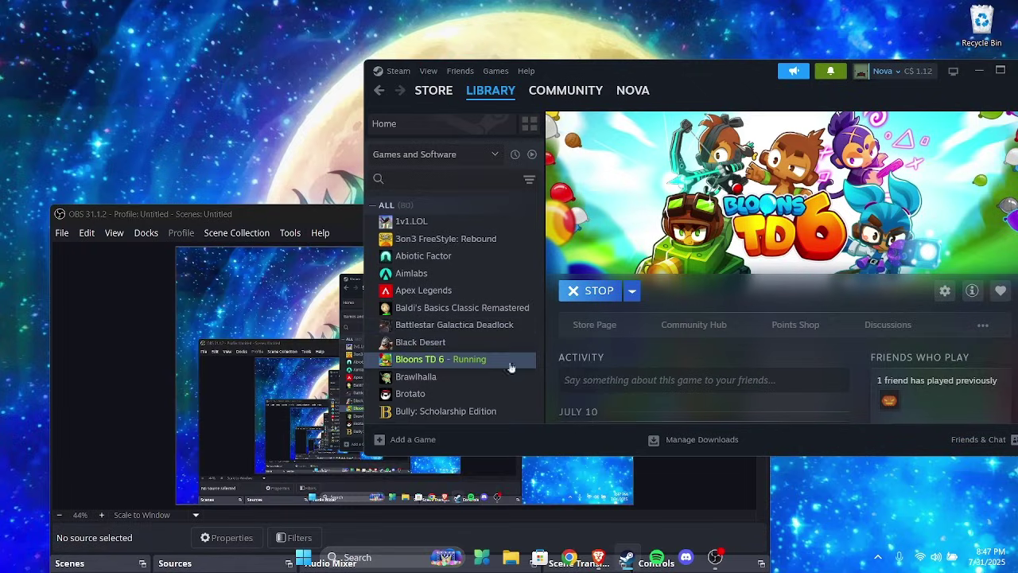
Step: Rearrange the OBS and Steam windows and switch to the Manifest-Updater releases page on GitHub in Brave
left_click_drag(265, 214, 236, 58)
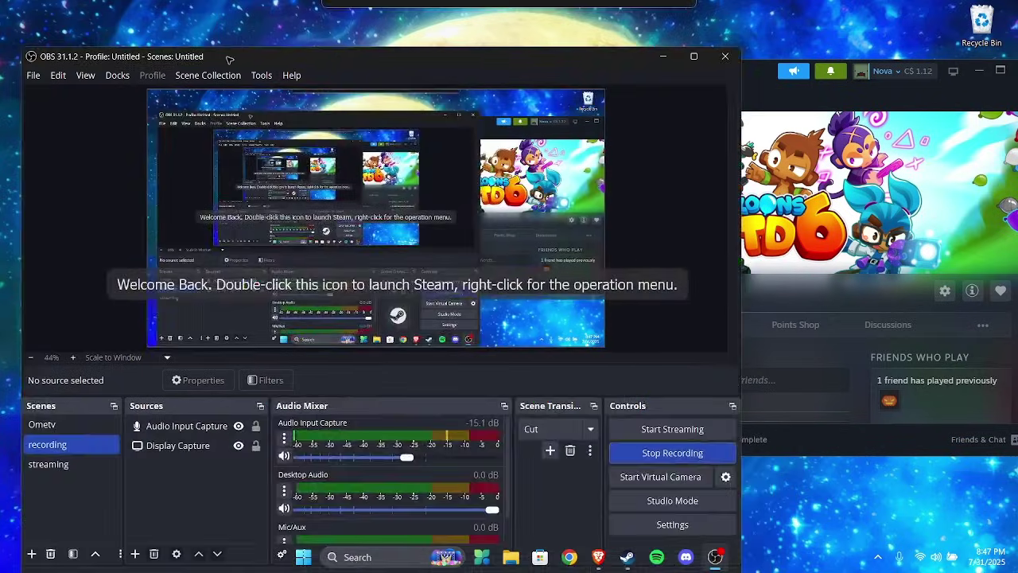
left_click_drag(766, 79, 621, 136)
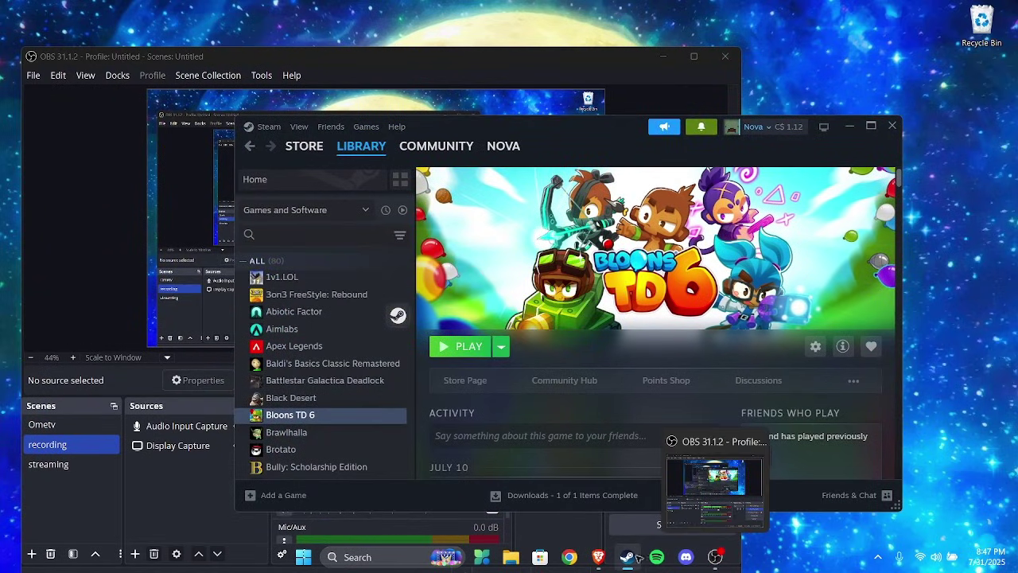
mouse_move(612, 557)
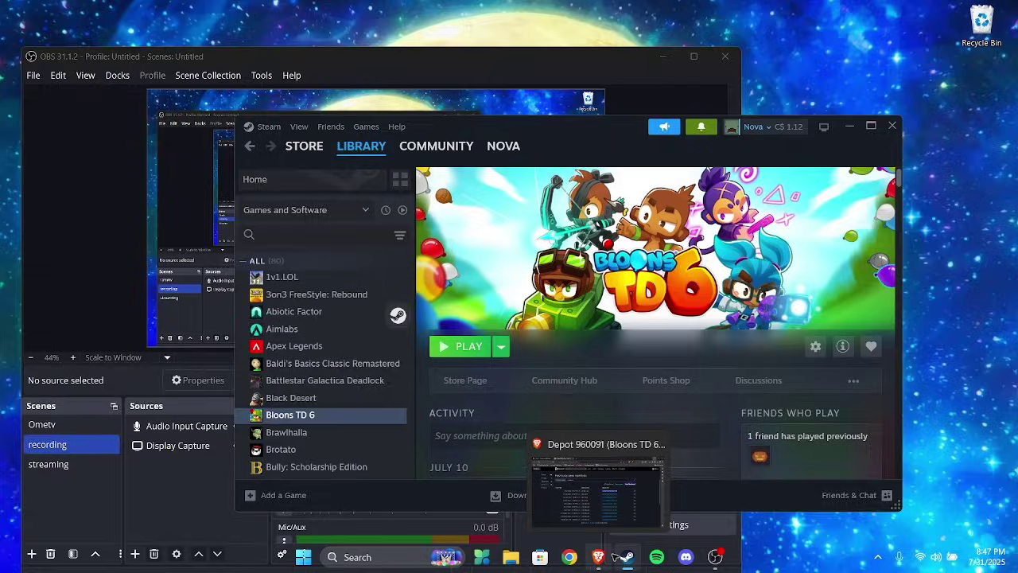
left_click(615, 556)
key("ctrl+shift+Tab")
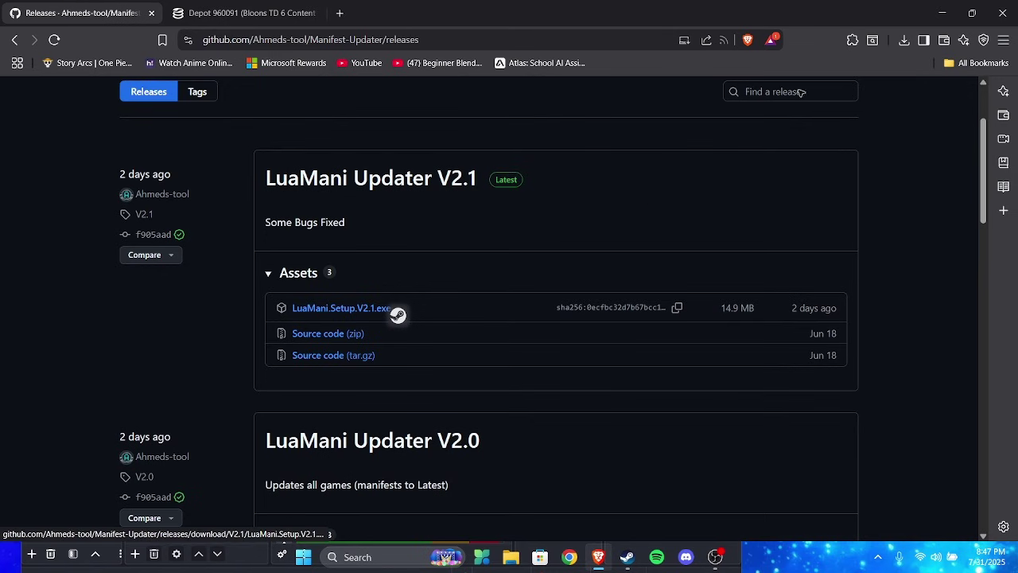
Step: Download LuaMani.Setup.V2.1.exe from the LuaMani Updater V2.1 release assets and open the downloaded installer
left_click(334, 309)
left_click(903, 448)
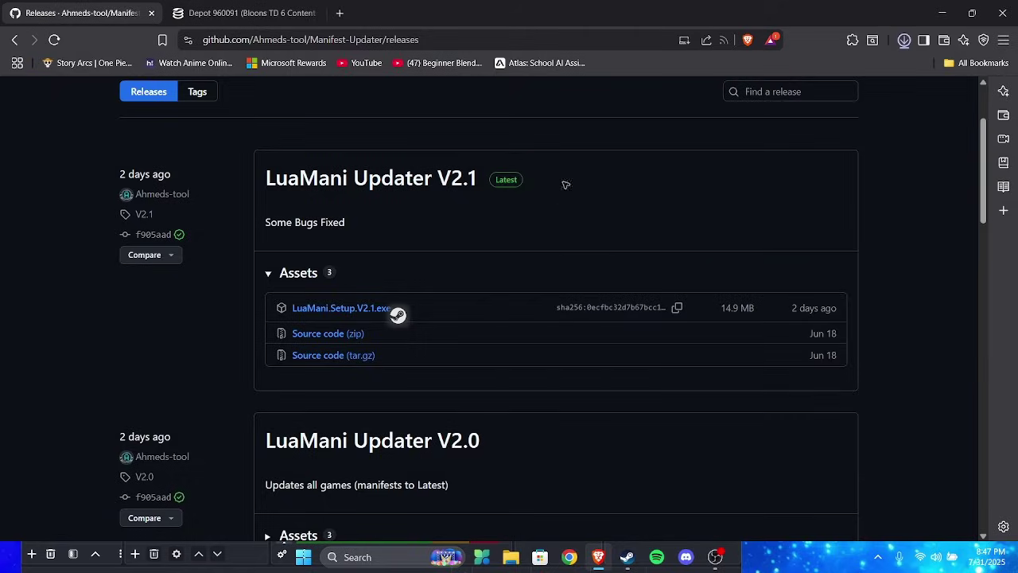
left_click(883, 75)
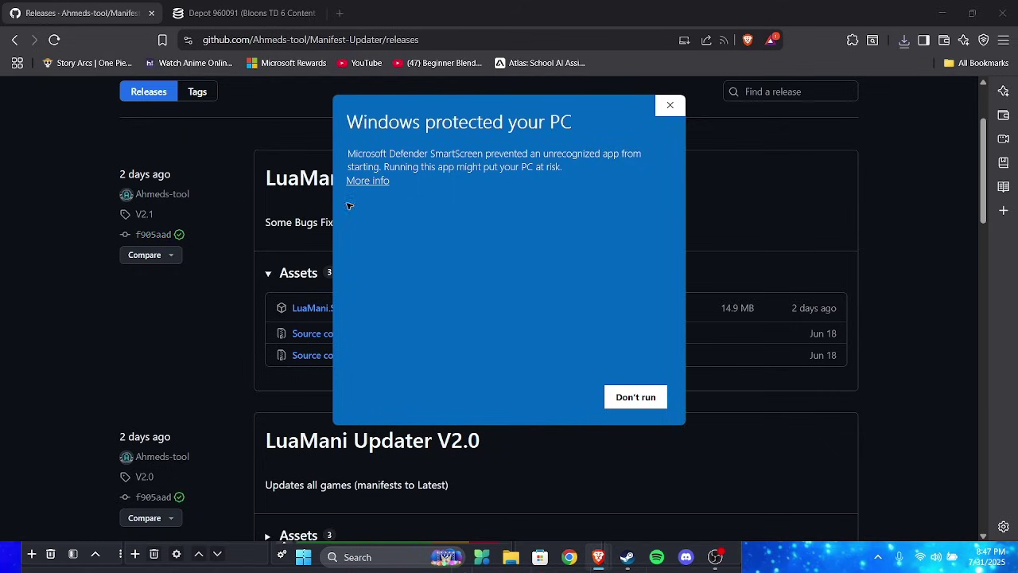
Step: Run the installer despite the SmartScreen block, continue without a desktop shortcut, and exit setup at the ready-to-install page
left_click(379, 188)
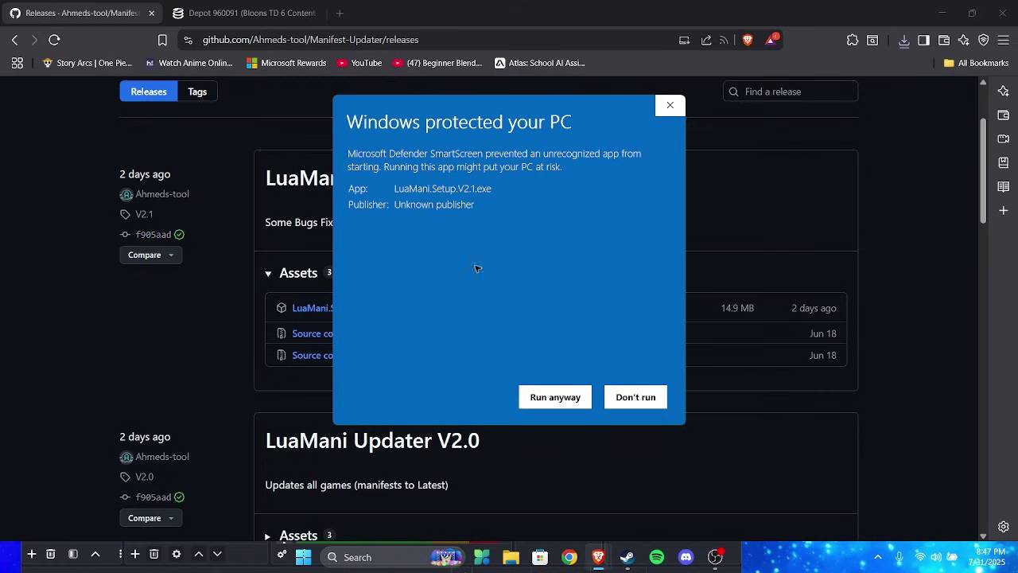
left_click(551, 395)
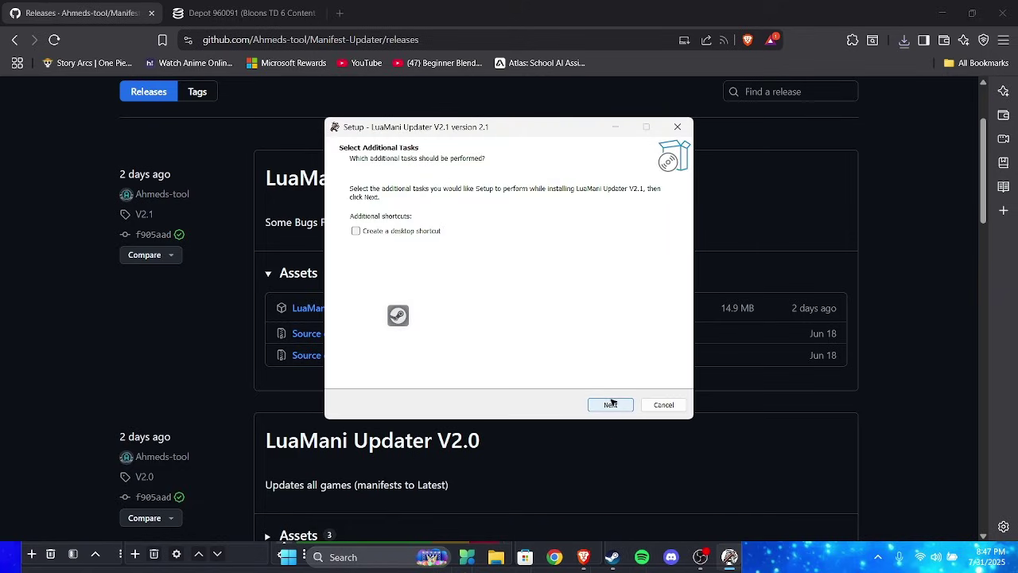
left_click(611, 405)
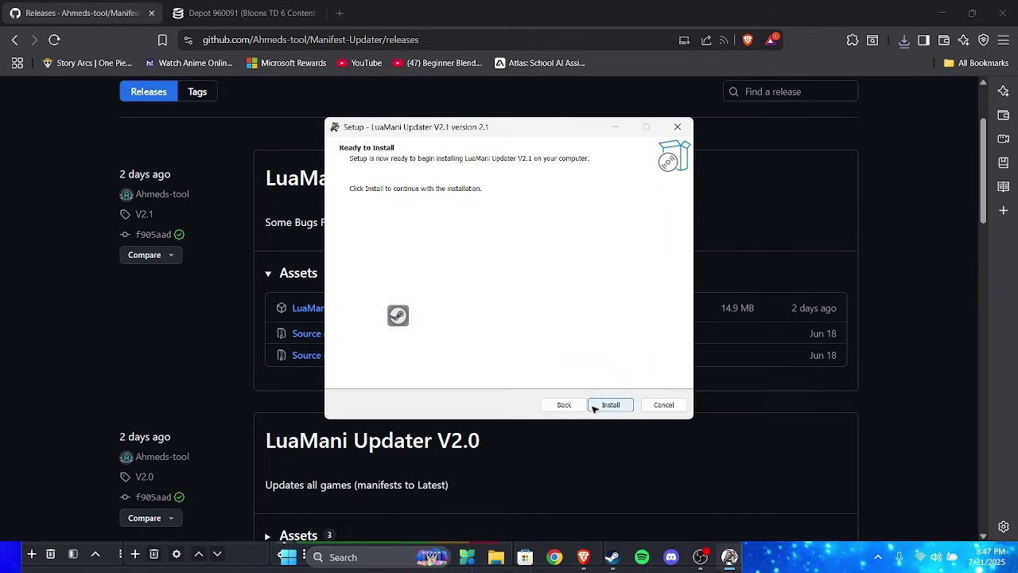
left_click(683, 405)
left_click(580, 350)
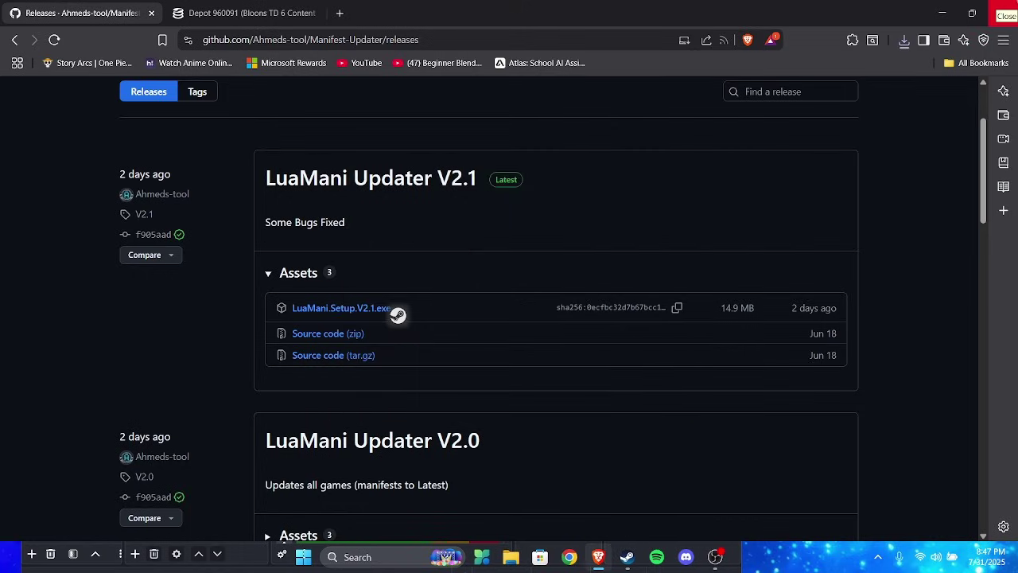
Step: Close the browser and launch LuaMani Updater V2.1 by searching Windows for "lua"
left_click(1006, 11)
left_click_drag(533, 138, 727, 155)
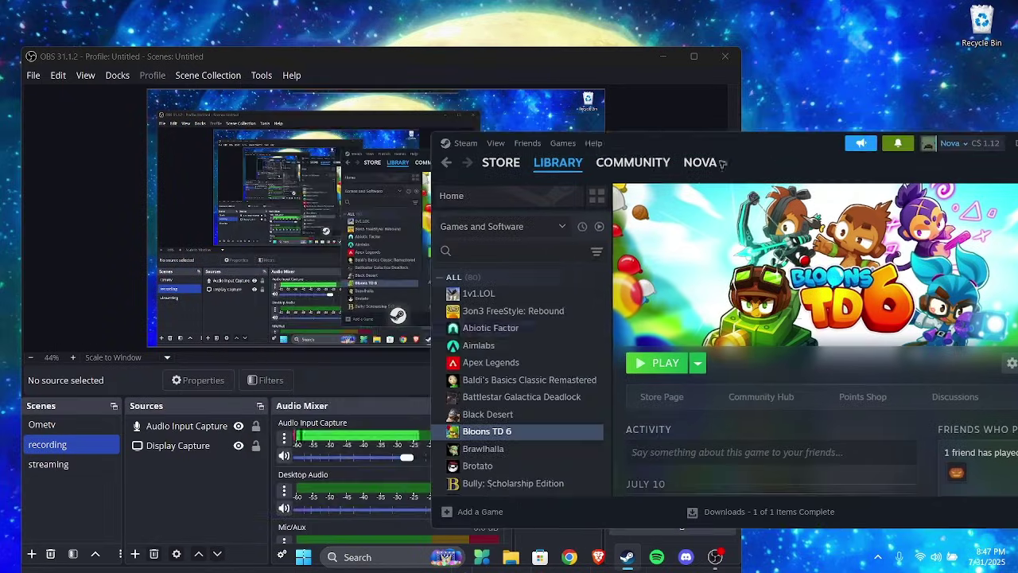
left_click(398, 557)
type("lua")
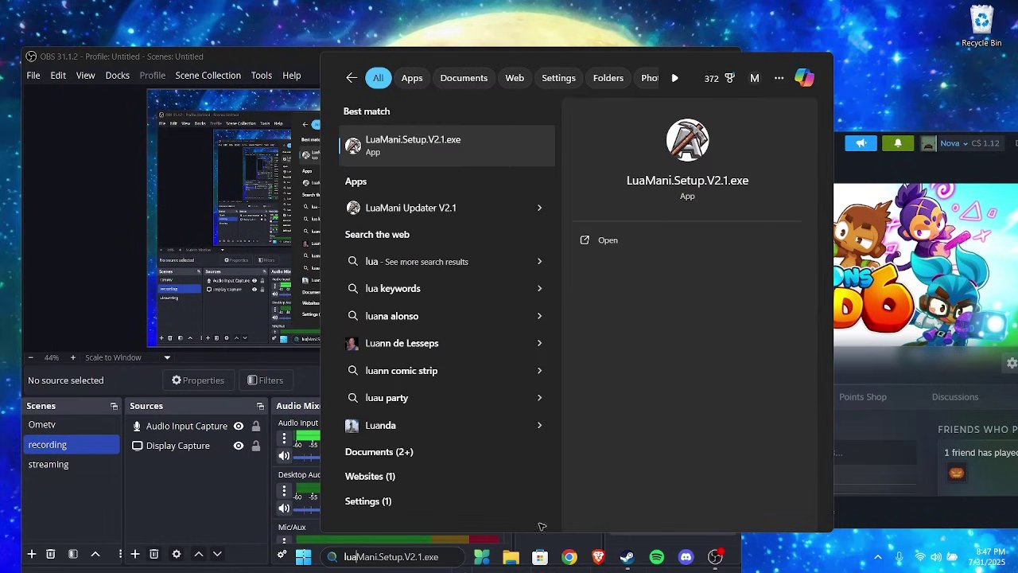
left_click(519, 211)
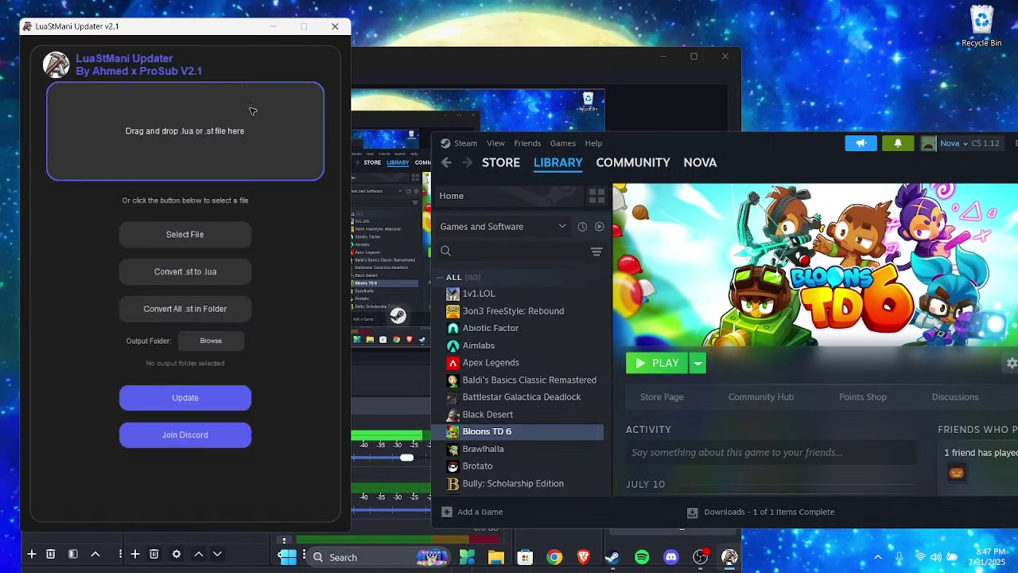
Step: Open the 960090 folder in Downloads in File Explorer and load its 960090.lua file into the updater
left_click(496, 557)
left_click(182, 245)
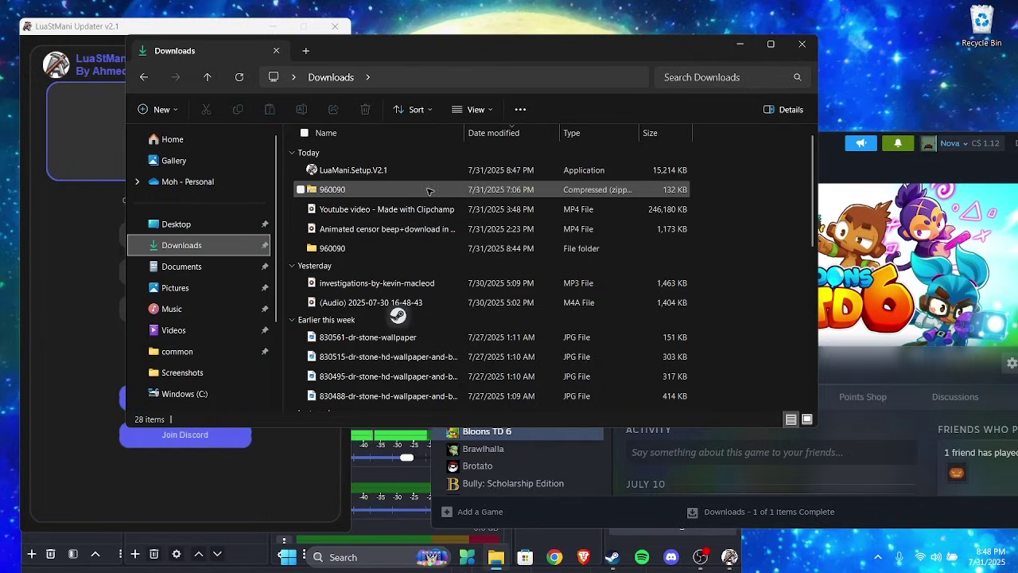
double_click(453, 248)
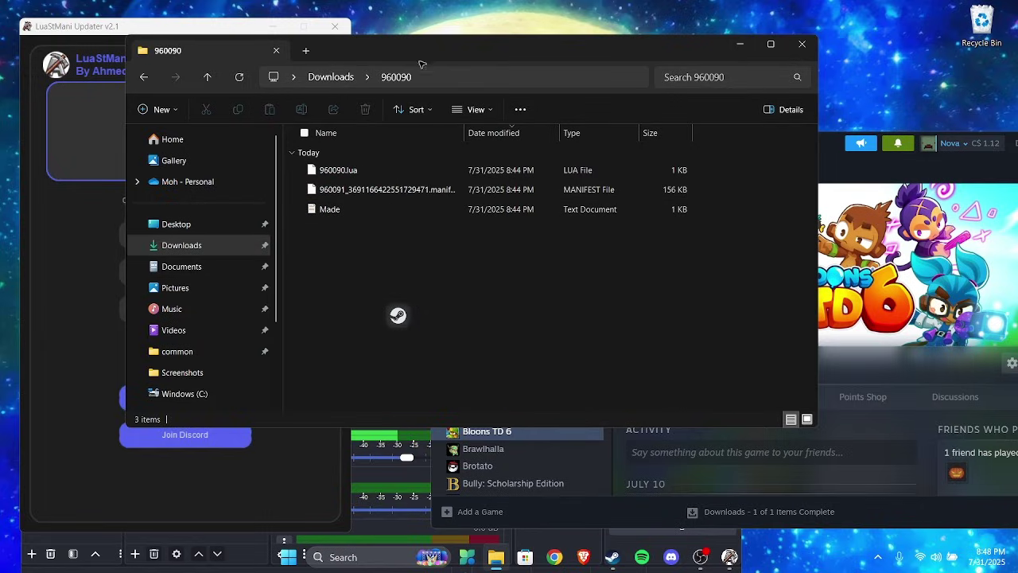
left_click_drag(424, 56, 708, 32)
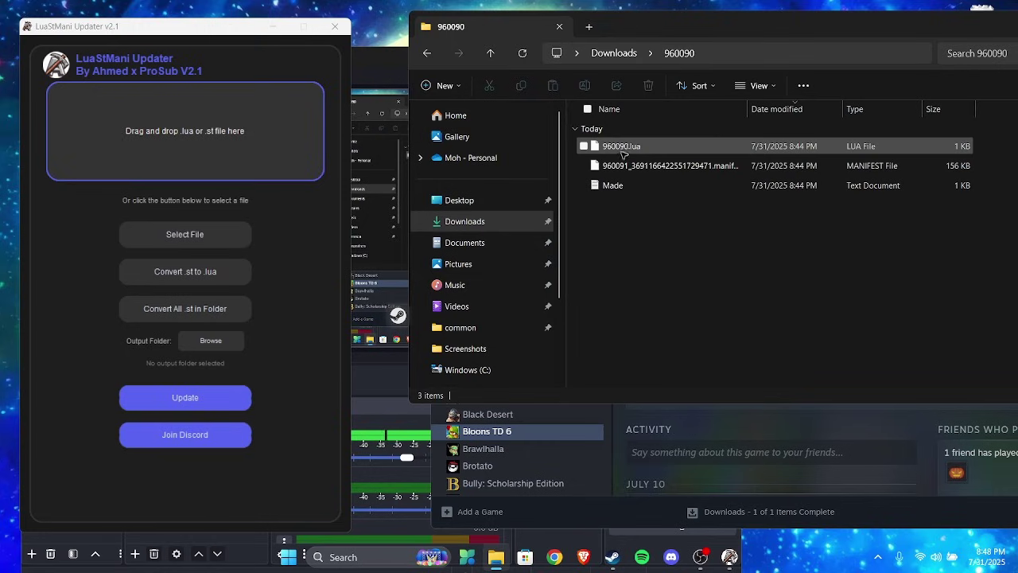
left_click(659, 149)
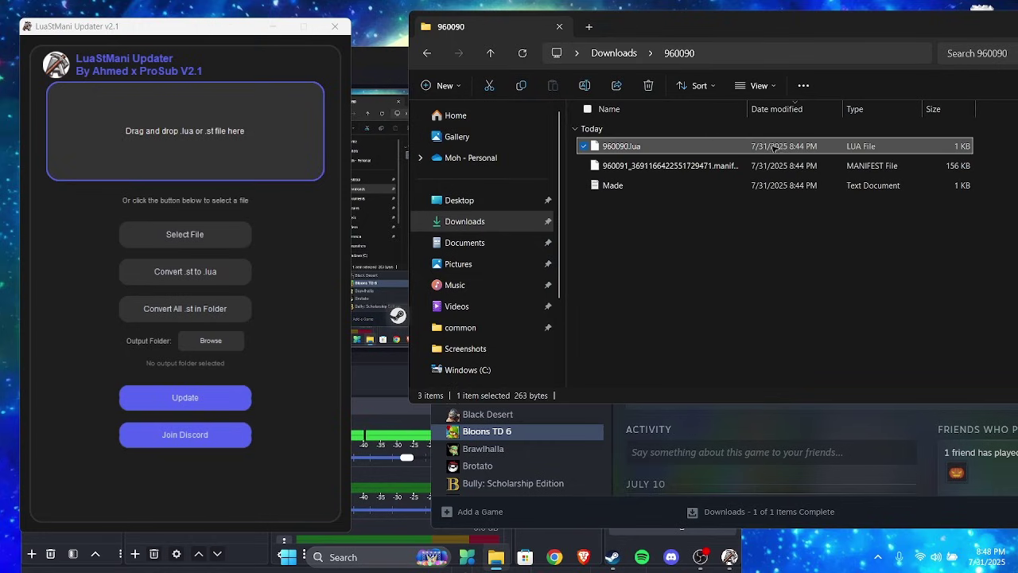
left_click_drag(774, 148, 197, 151)
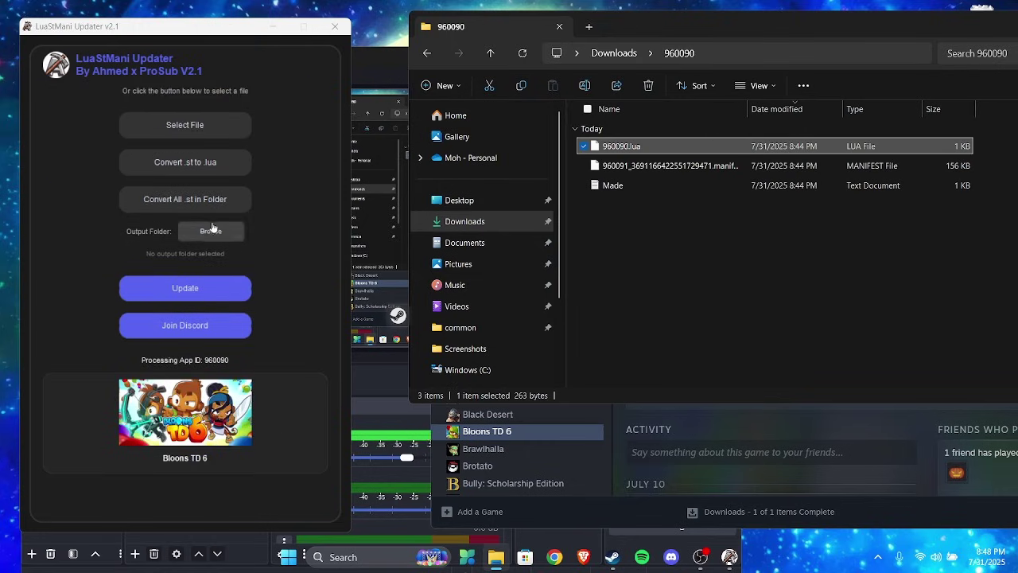
Step: Set the updater's output folder to Downloads/960090 and update the Bloons TD 6 Lua and manifest files
left_click(211, 230)
left_click(80, 186)
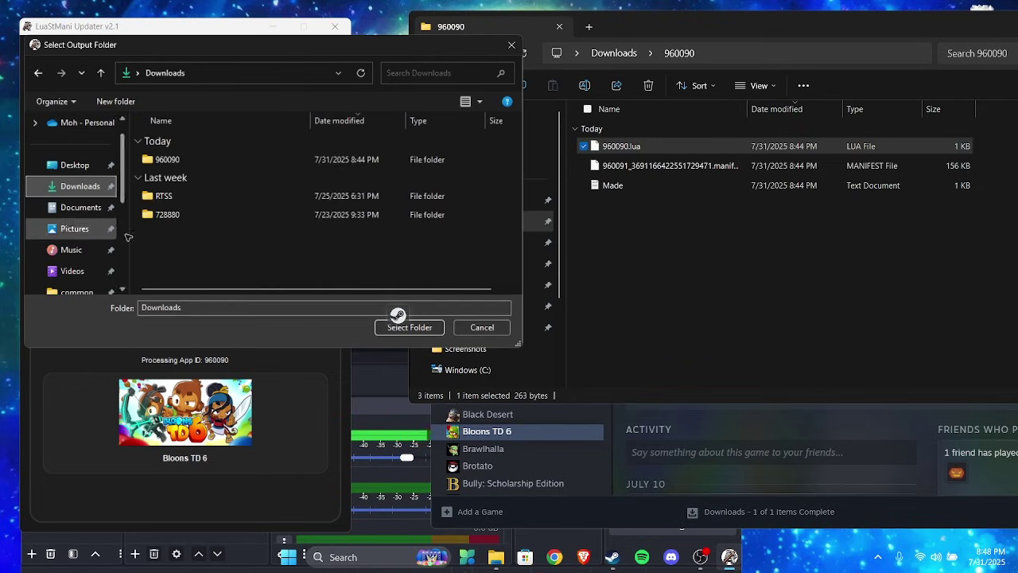
left_click(251, 159)
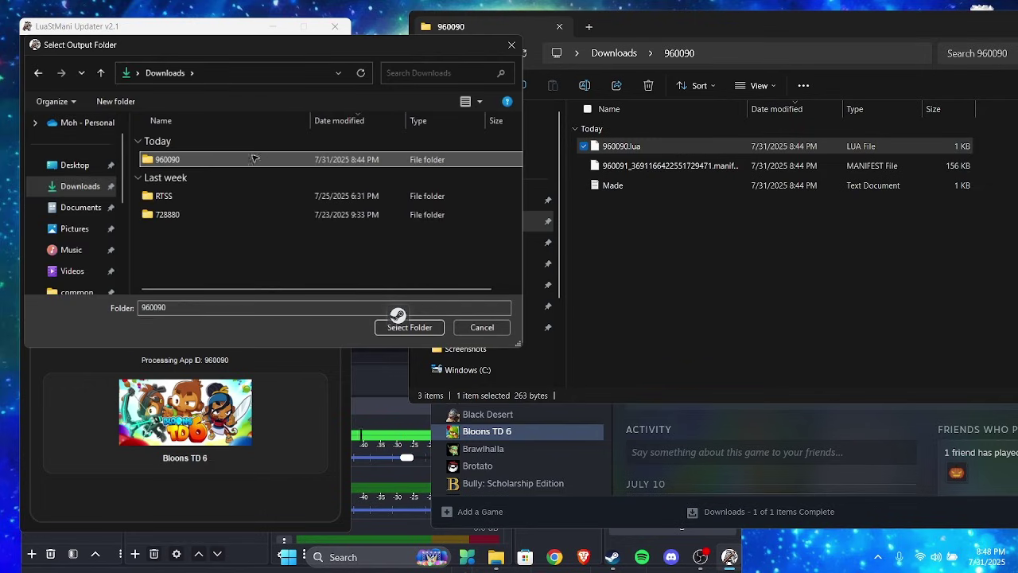
left_click(409, 328)
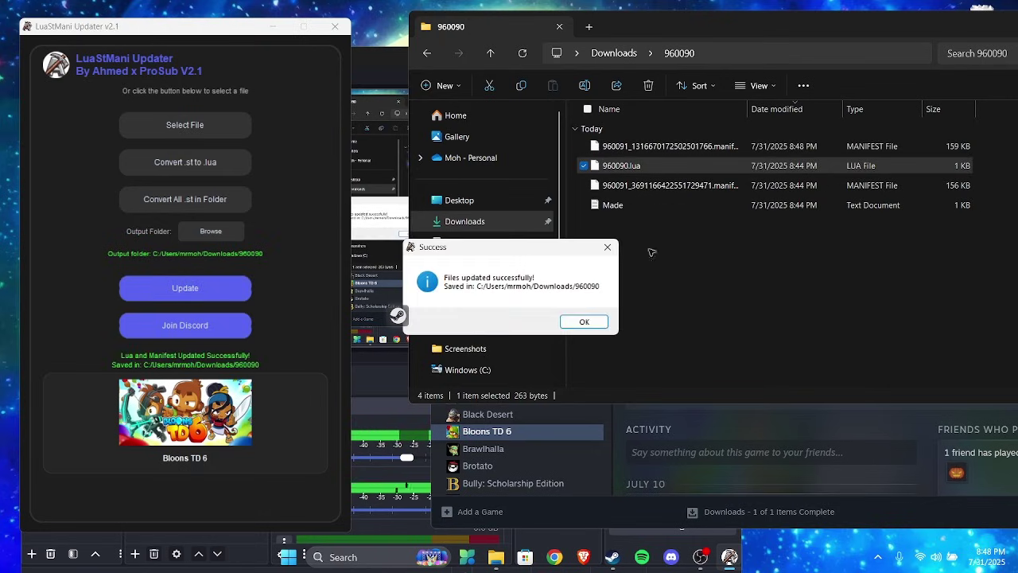
left_click(593, 320)
Step: Open the Updated Files folder and extract the 960090 zip archive to the suggested 960090 subfolder
double_click(627, 186)
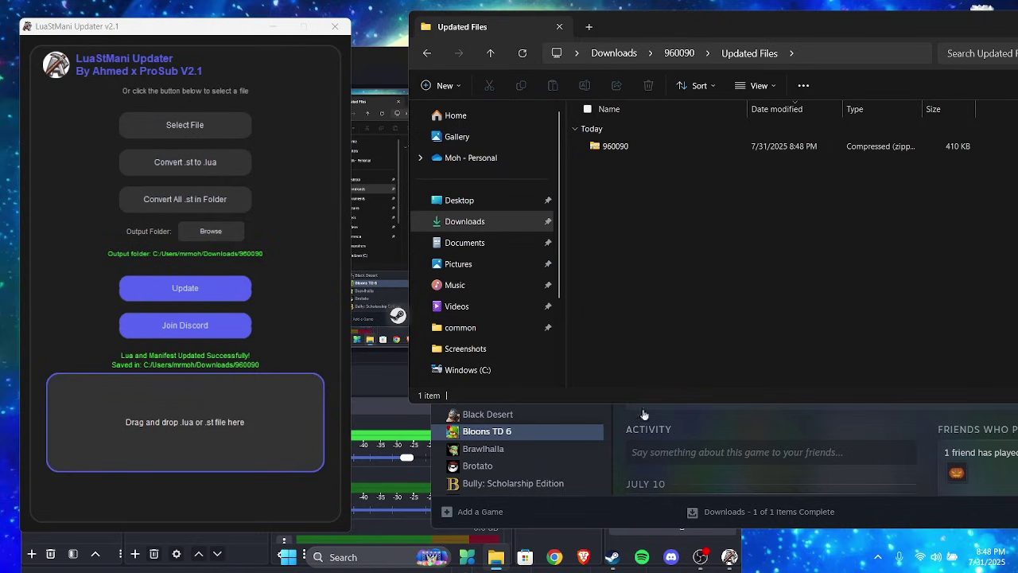
left_click(634, 151)
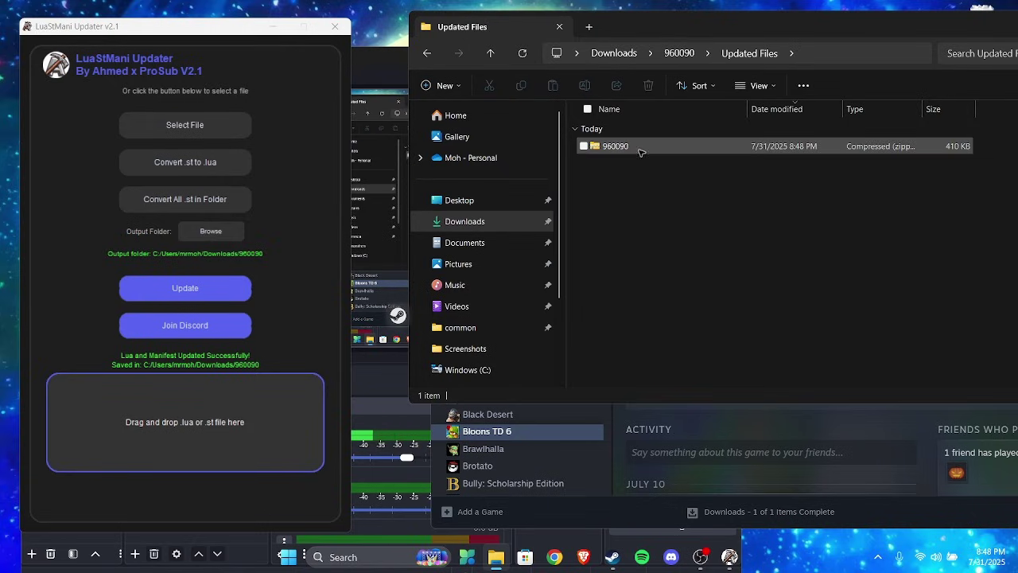
left_click(824, 85)
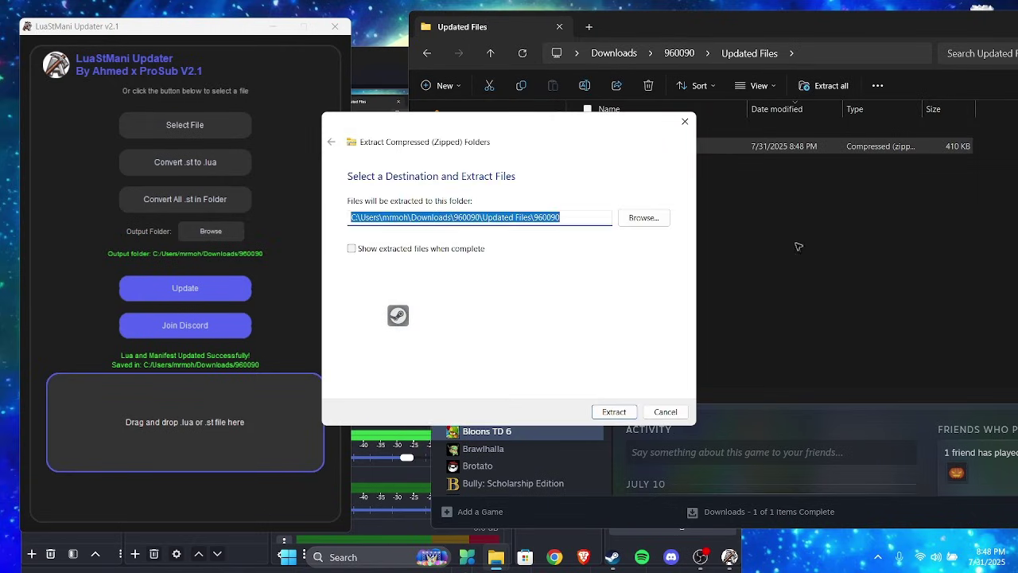
left_click(599, 418)
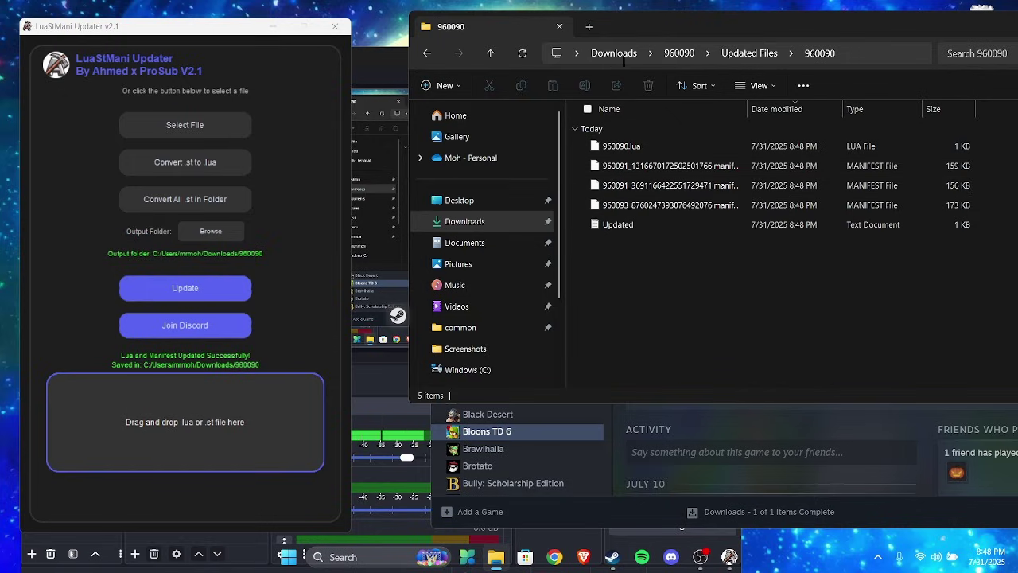
Step: Move the File Explorer window with the extracted 960090 files toward the middle of the desktop
left_click_drag(667, 26, 439, 81)
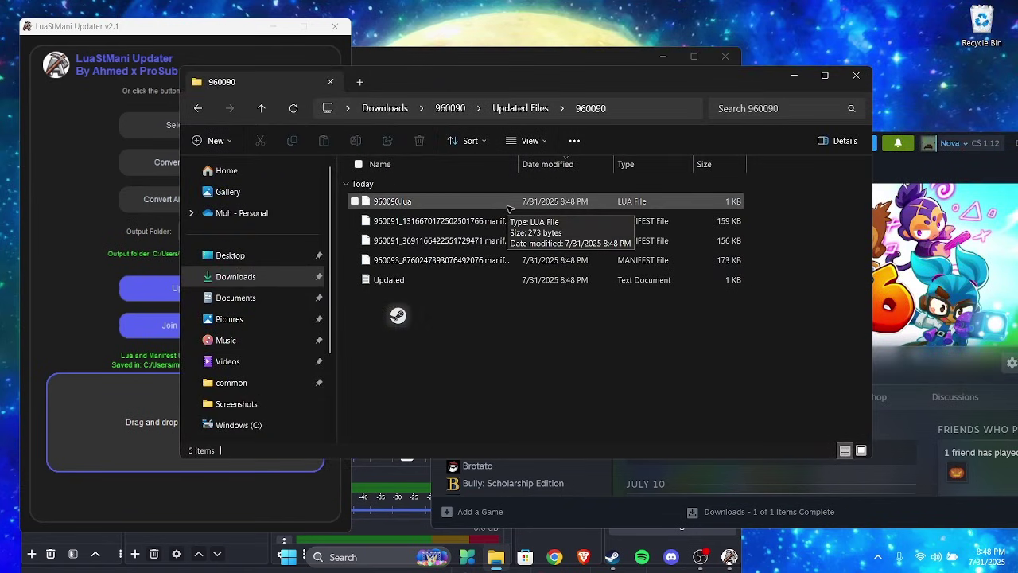
left_click_drag(570, 388, 657, 404)
left_click_drag(789, 219, 836, 287)
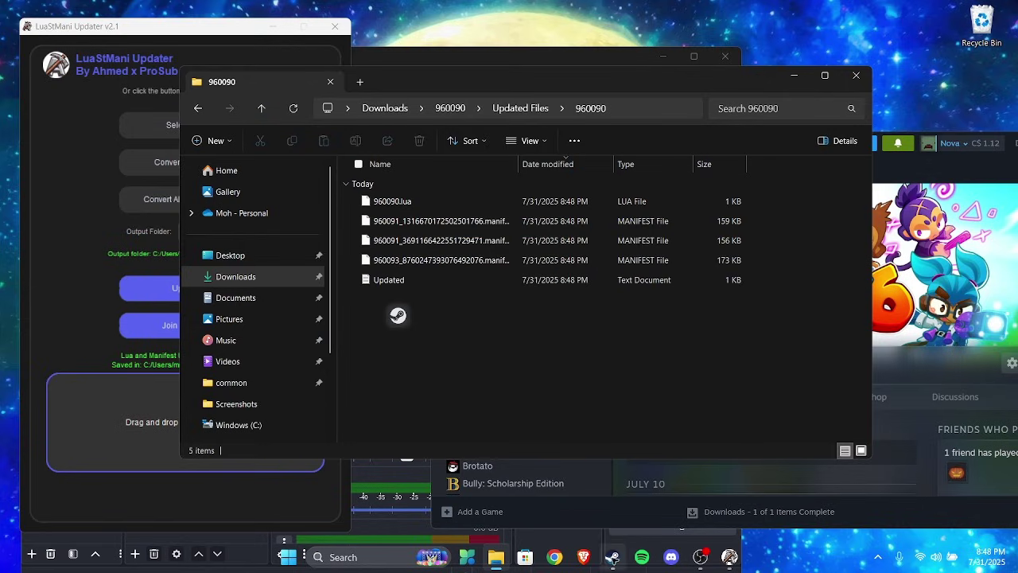
Step: Switch to the Brave browser, search SteamDB for "bloons" and open the Bloons TD 6 page
left_click(583, 557)
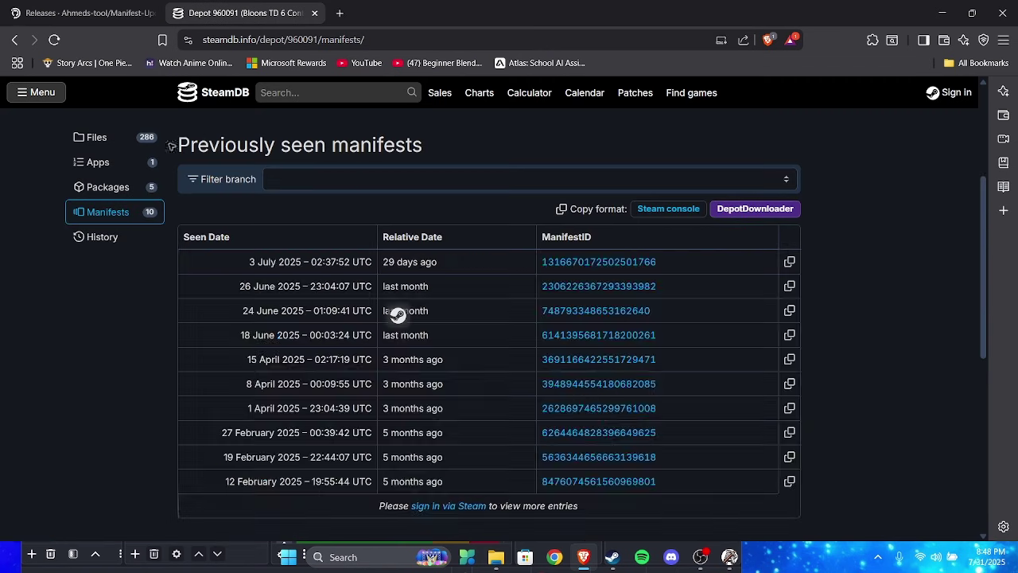
left_click(291, 94)
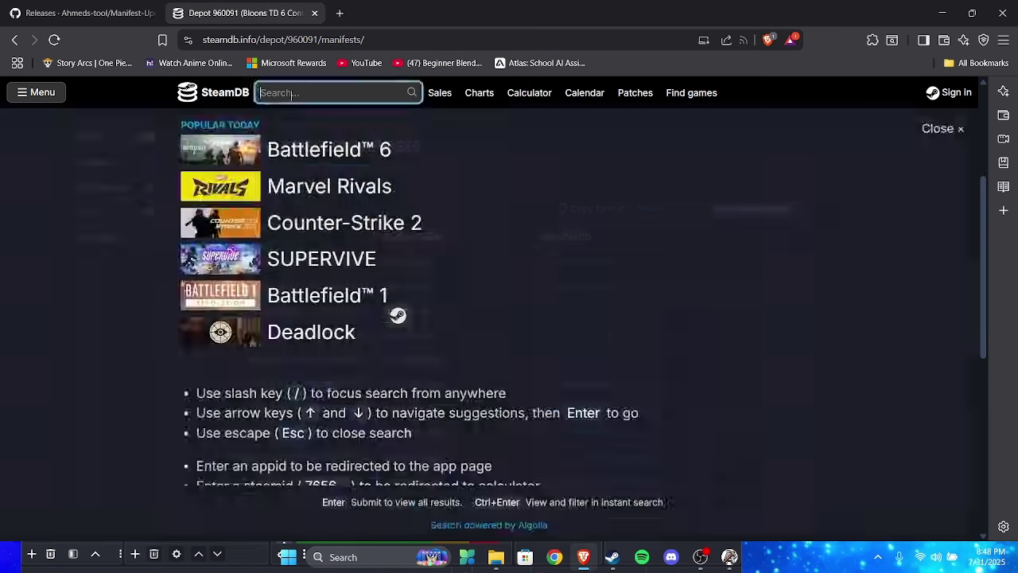
type("bloons")
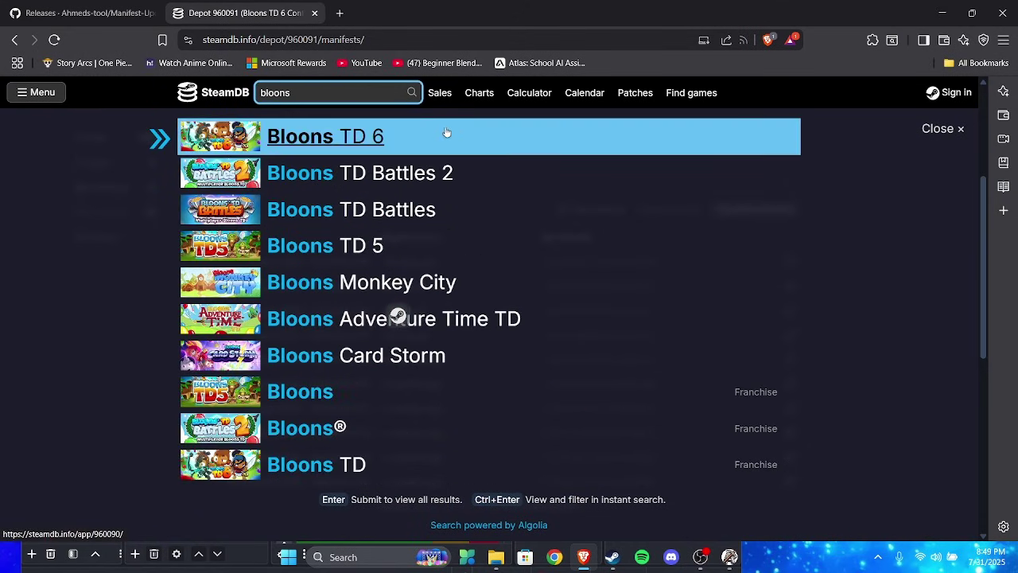
left_click(448, 129)
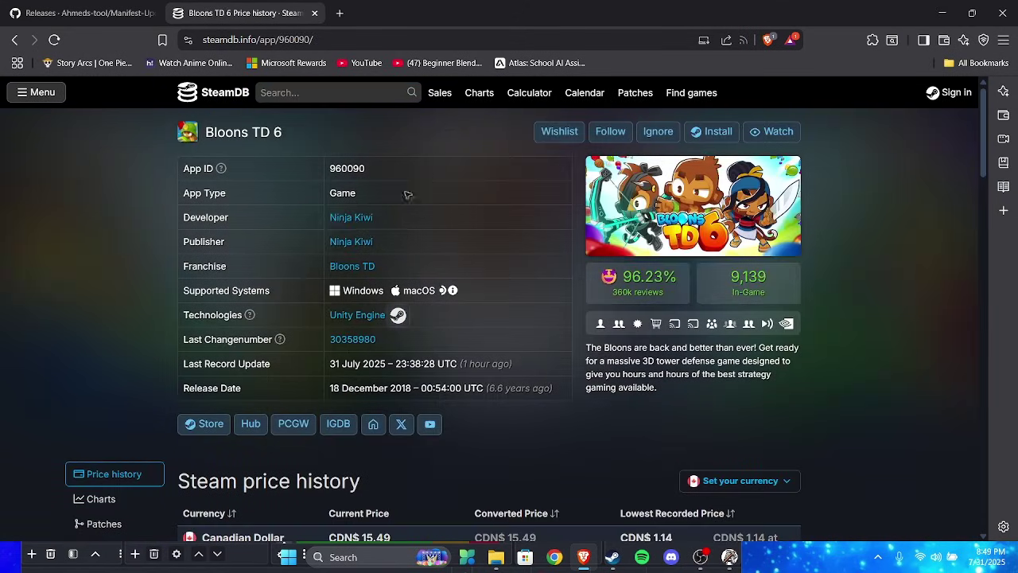
scroll(119, 398, "down", 3)
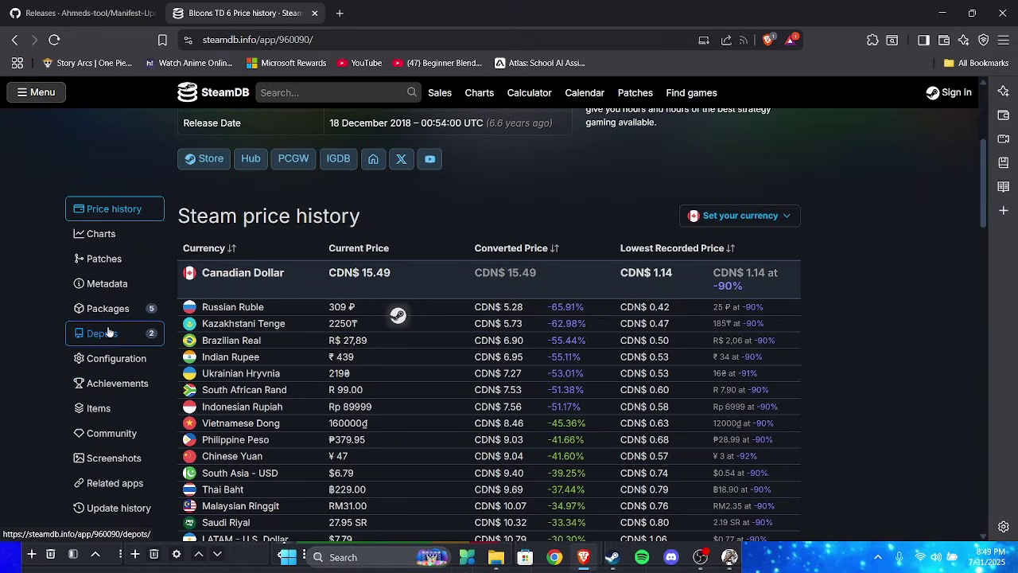
left_click(102, 333)
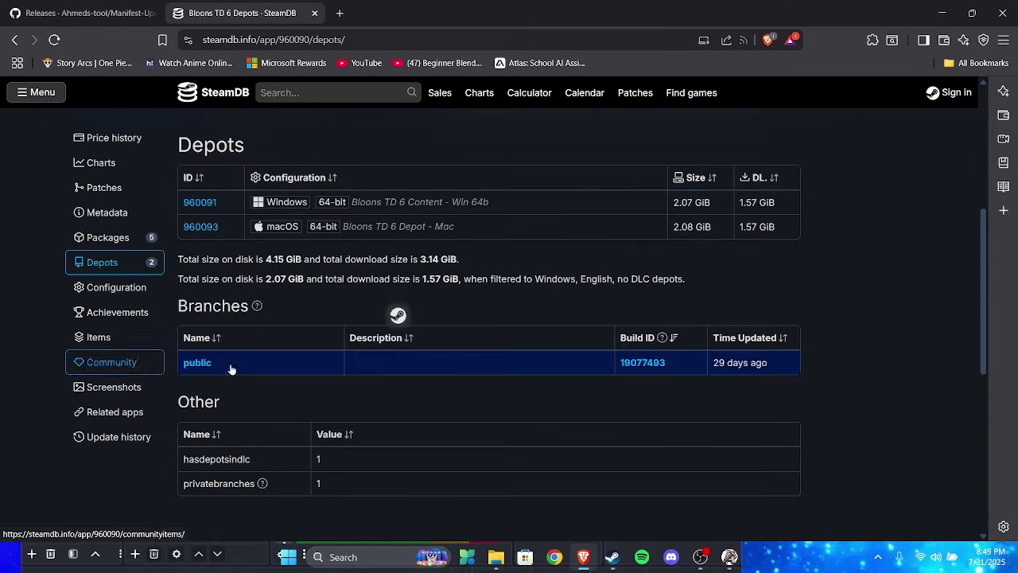
left_click(200, 202)
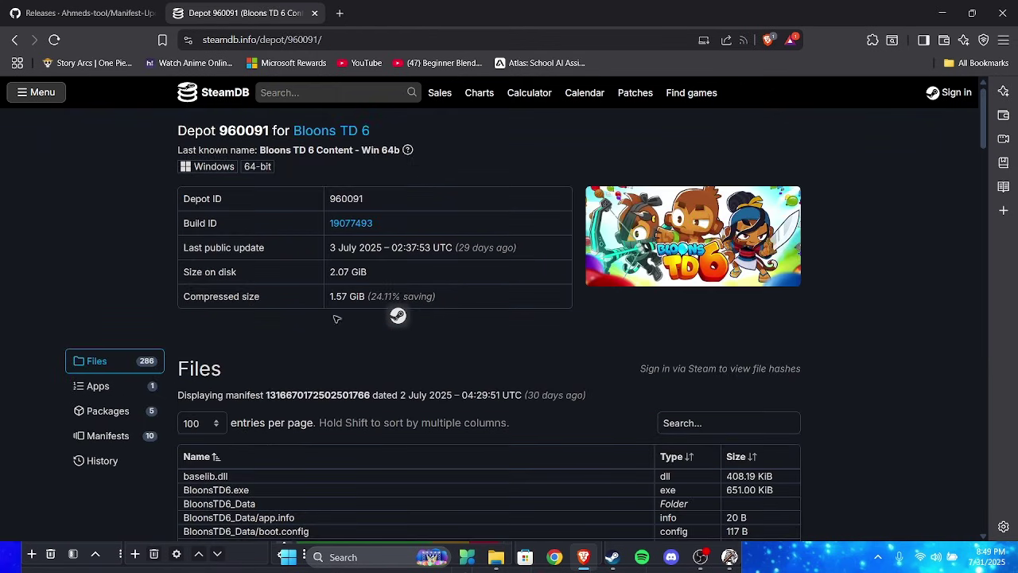
left_click(111, 435)
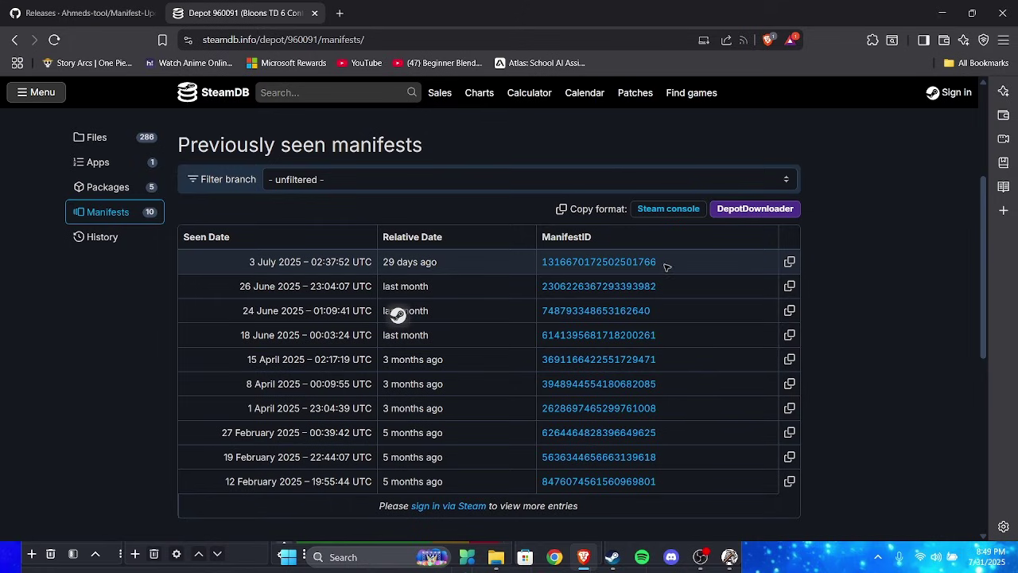
left_click_drag(667, 266, 555, 270)
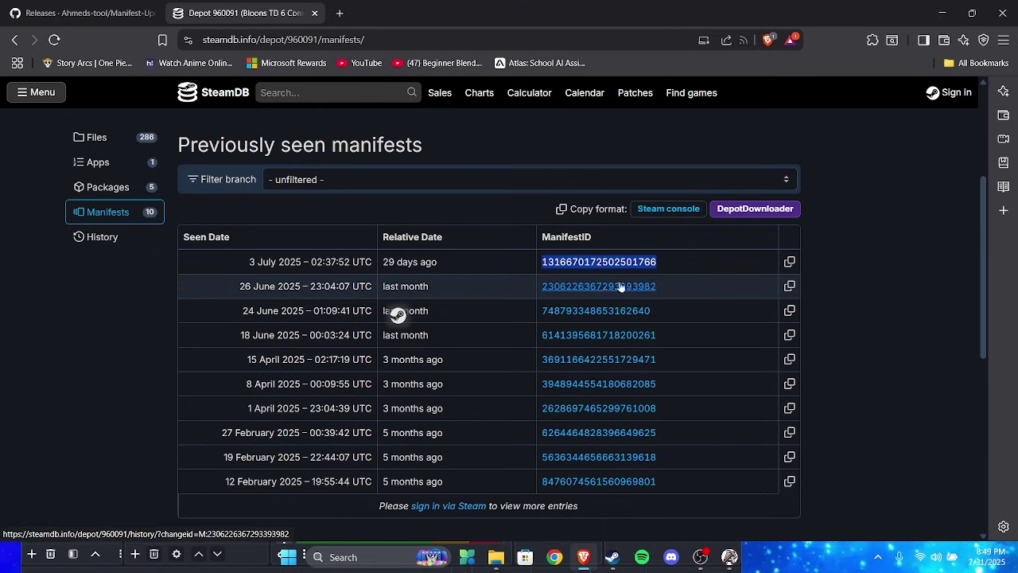
key("alt+Tab")
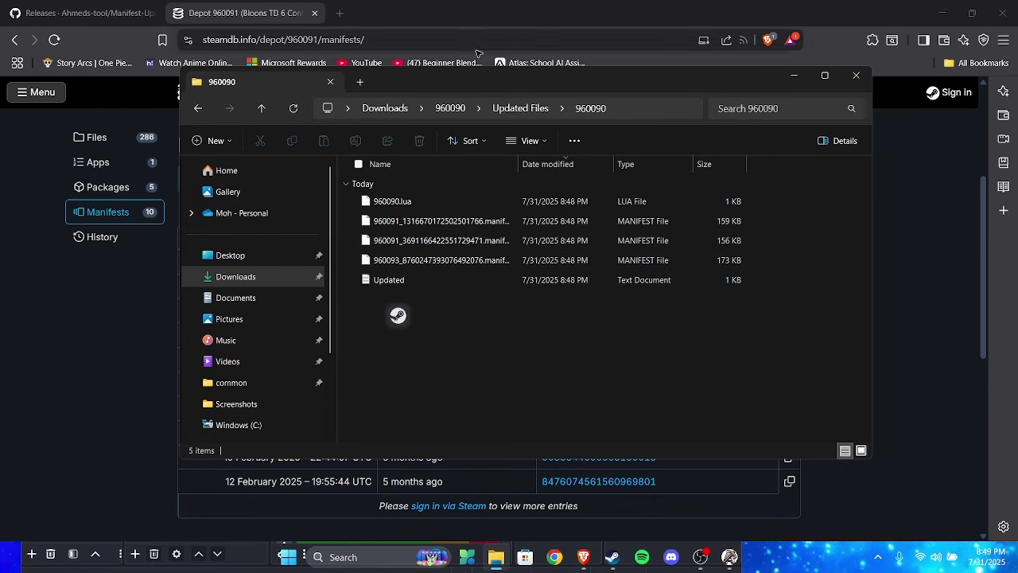
left_click_drag(458, 78, 655, 136)
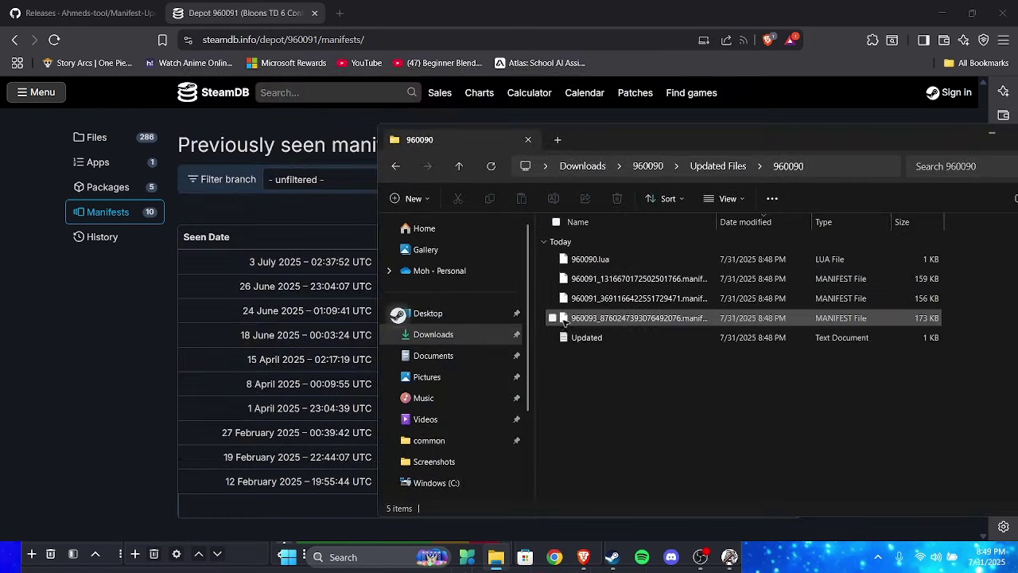
left_click(554, 318)
left_click(555, 298)
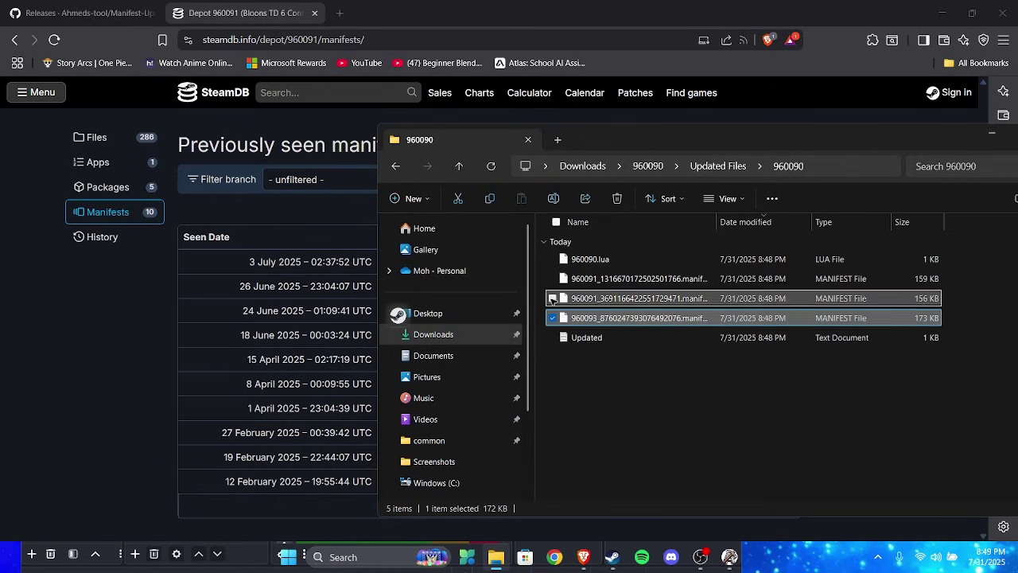
left_click(613, 199)
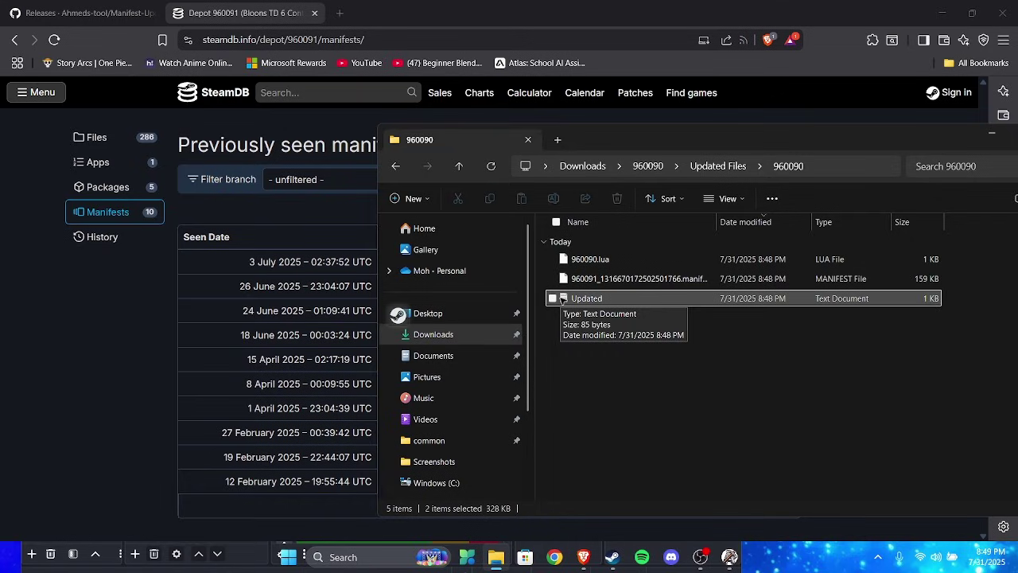
Step: Open 960090.lua from the extracted folder in Notepad, using that app just once
left_click(586, 280)
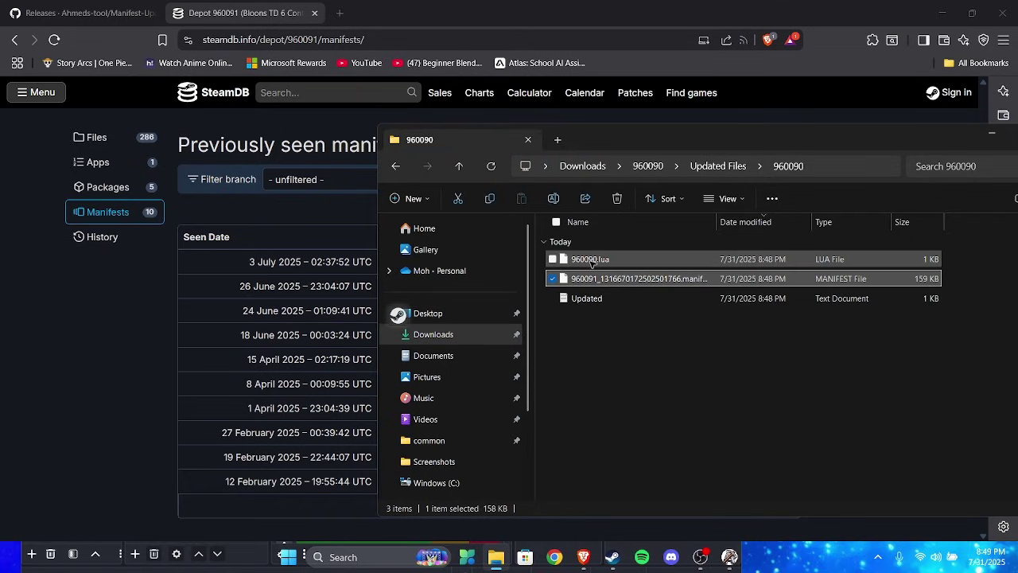
double_click(591, 260)
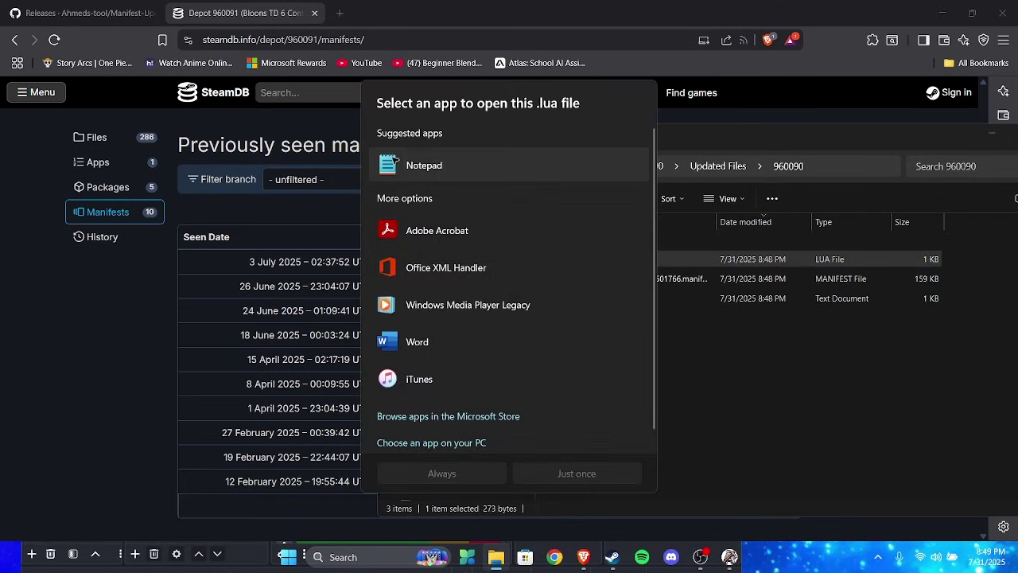
left_click(392, 162)
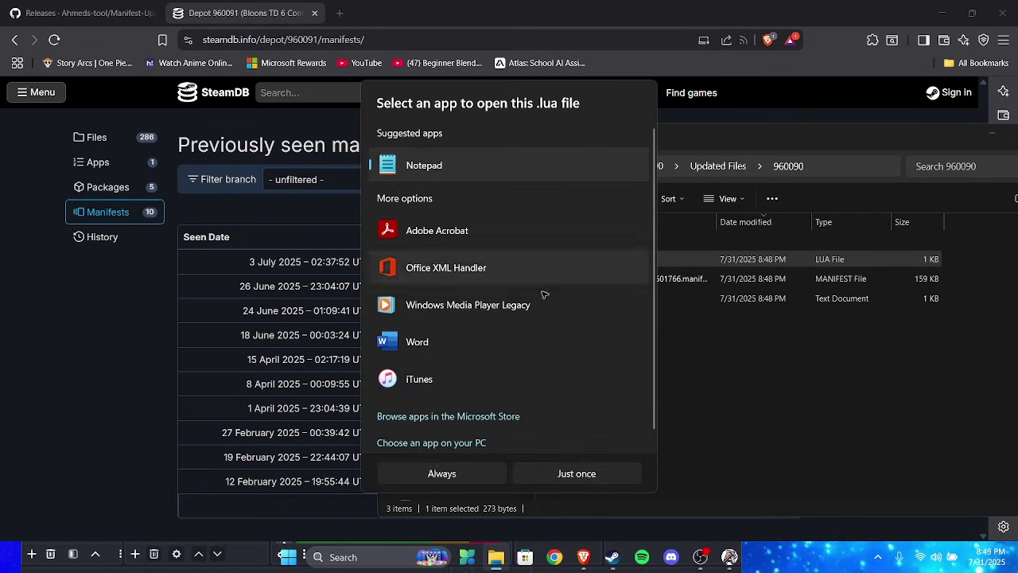
left_click(601, 481)
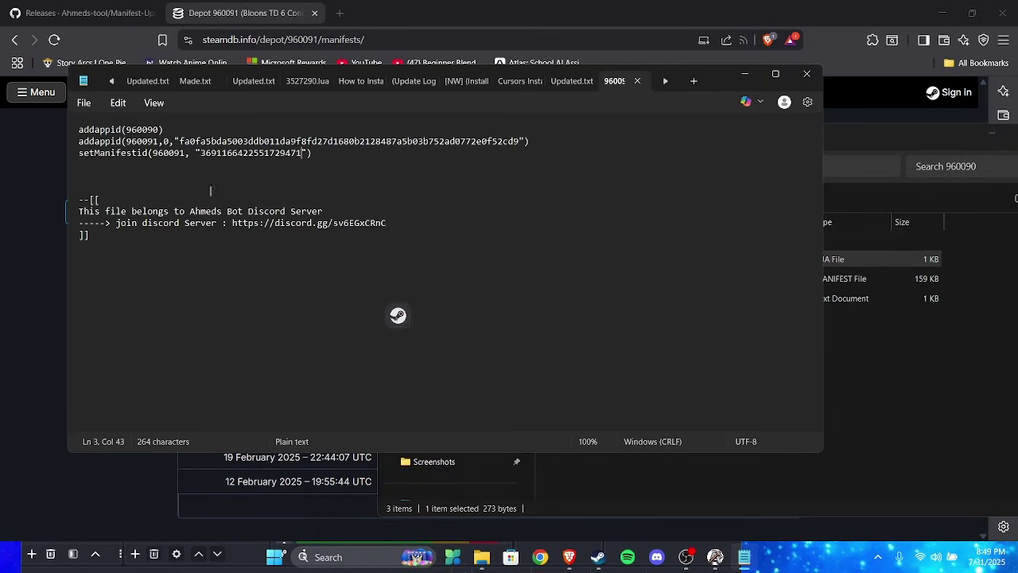
left_click_drag(87, 156, 164, 164)
left_click(220, 153)
double_click(284, 153)
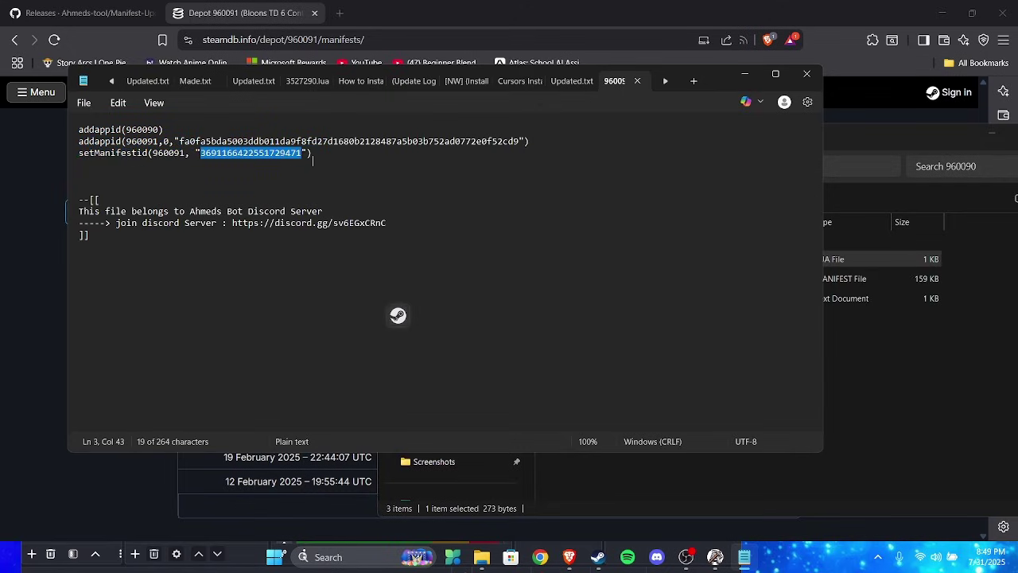
key("BackSpace")
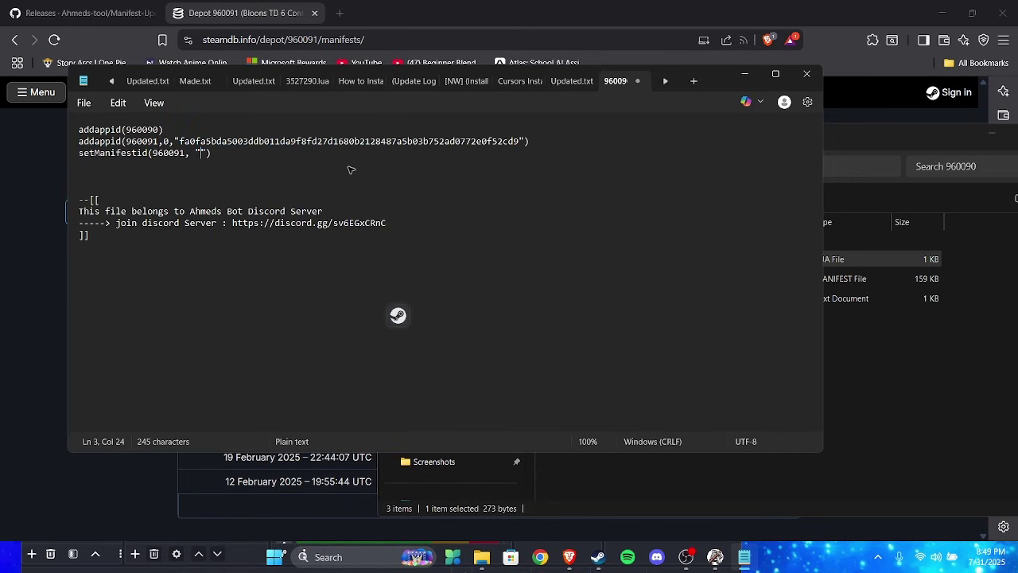
key("ctrl+v")
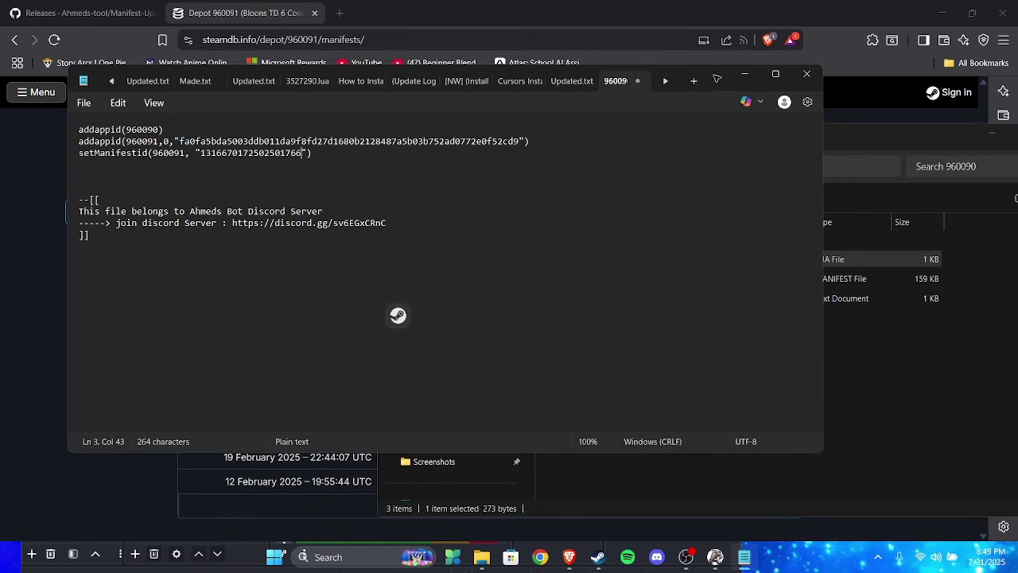
Step: Move the Notepad window clear of the screen's lower edge, save 960090.lua and close Notepad
left_click_drag(716, 78, 884, 361)
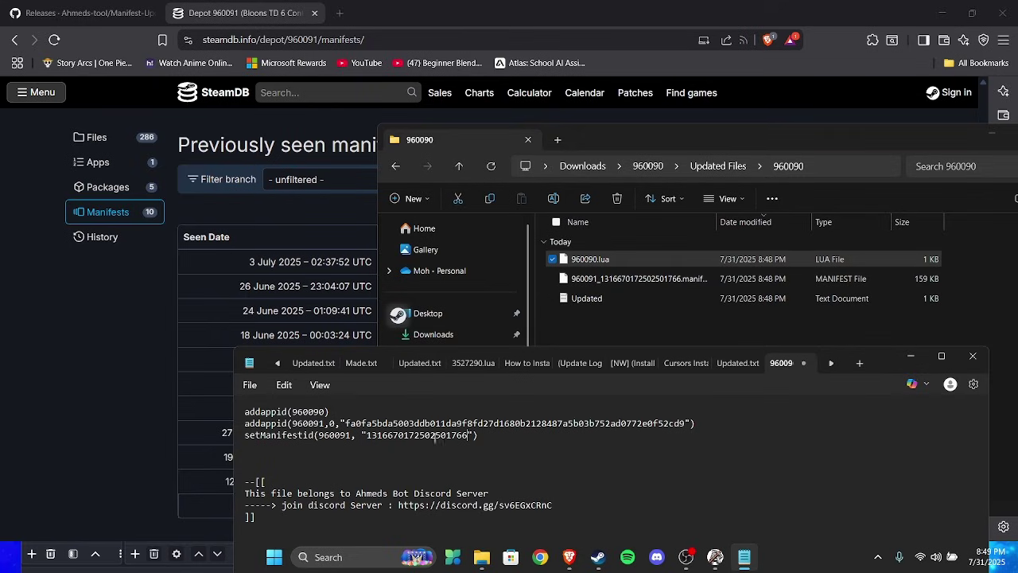
left_click_drag(889, 367, 931, 175)
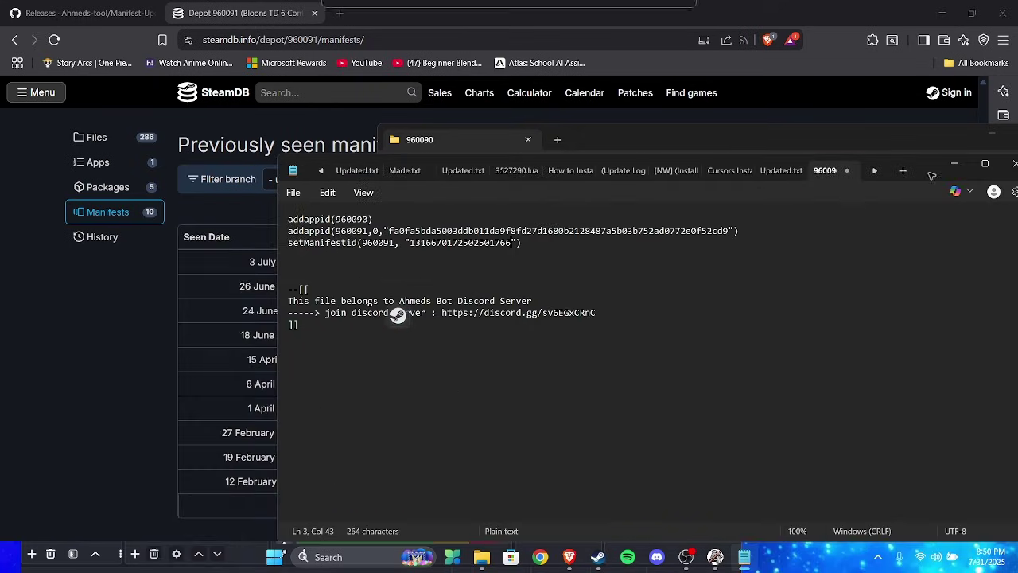
left_click(294, 192)
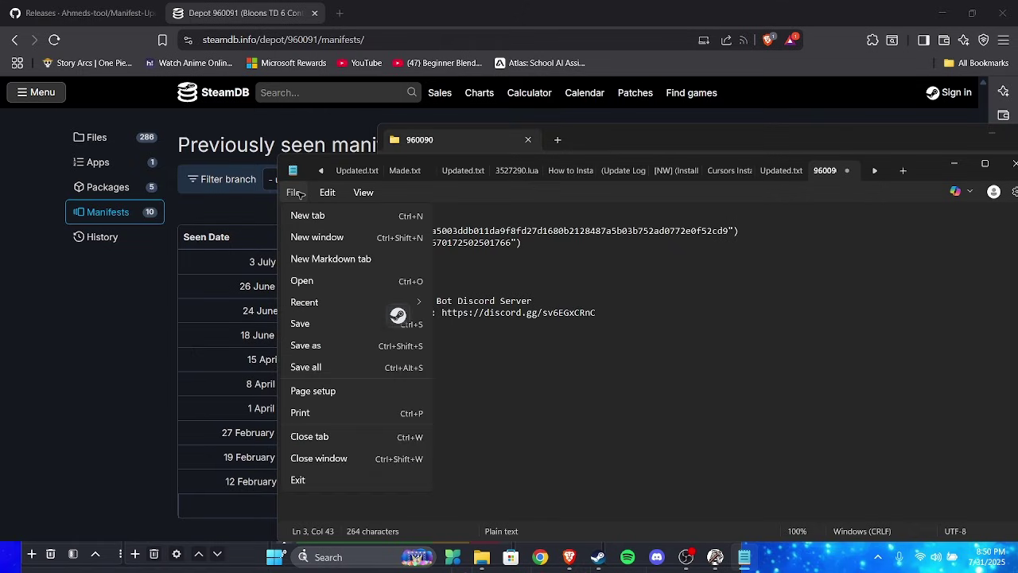
left_click(329, 323)
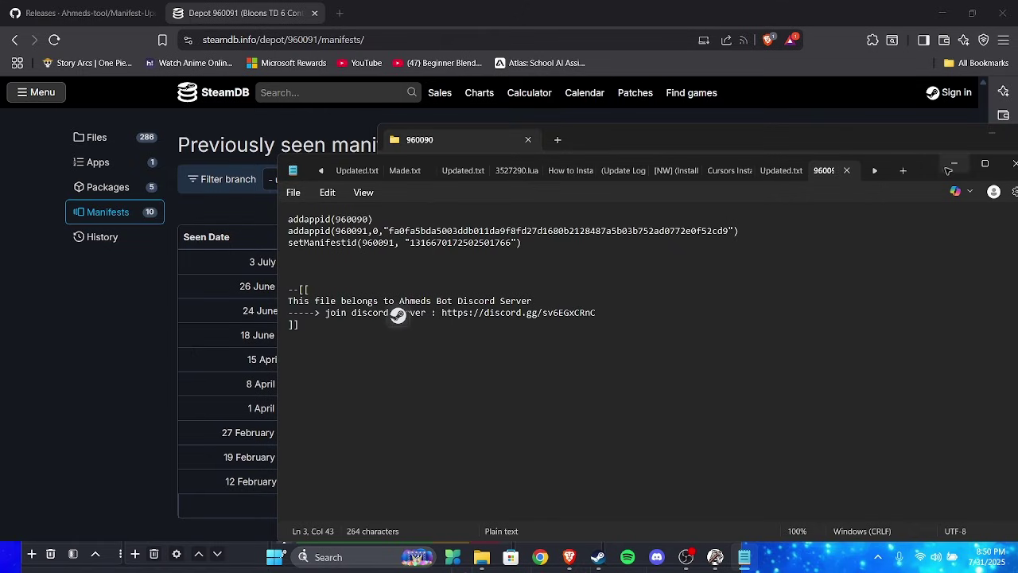
left_click(1014, 164)
Step: Add the Lua, manifest and Updated text files to the floating Steam icon and restart Steam from it
left_click(715, 409)
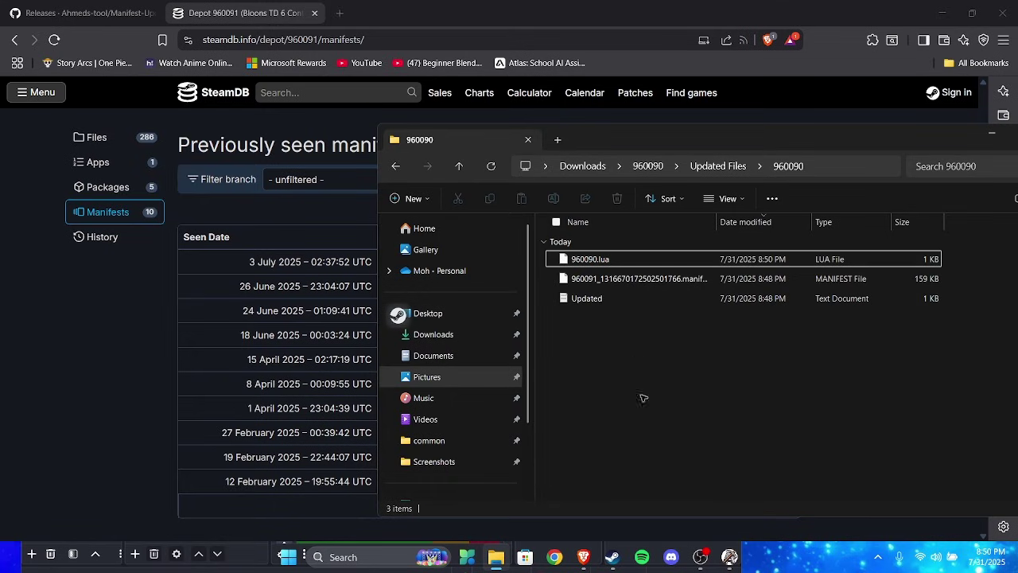
left_click_drag(648, 348, 400, 313)
right_click(425, 301)
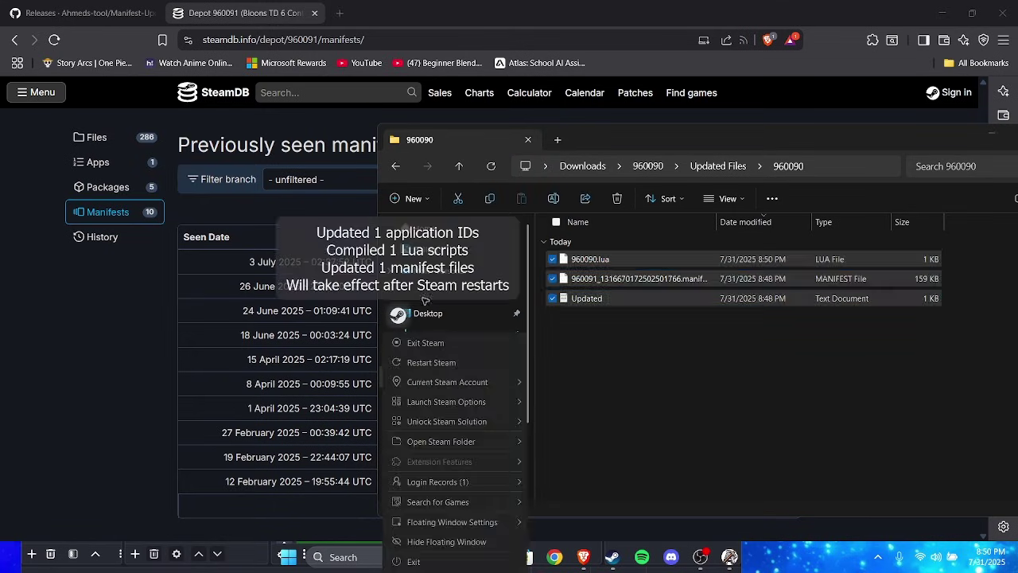
left_click(432, 364)
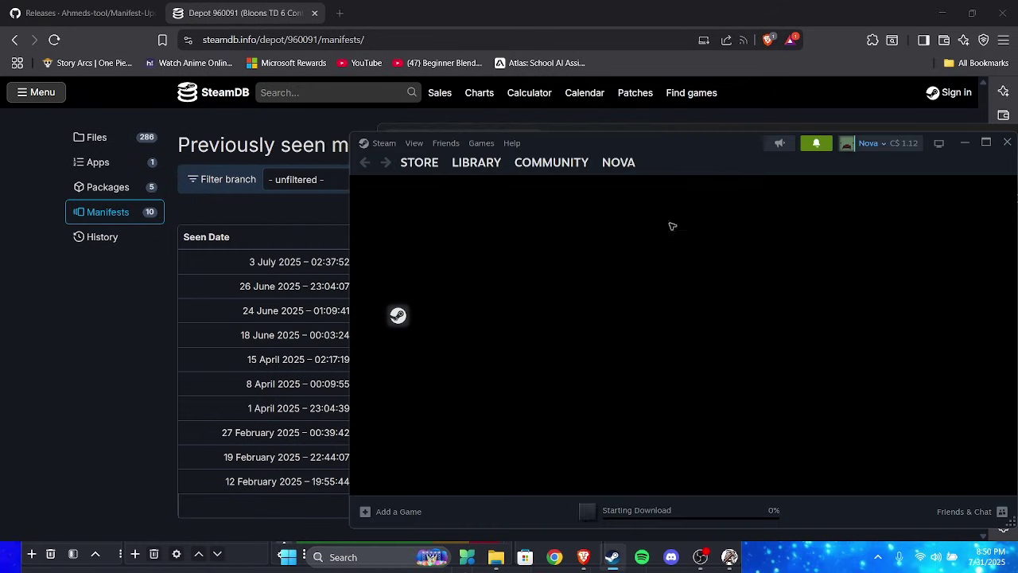
Step: Check the download queue in Steam and open the Bloons TD 6 page in the library
left_click(660, 519)
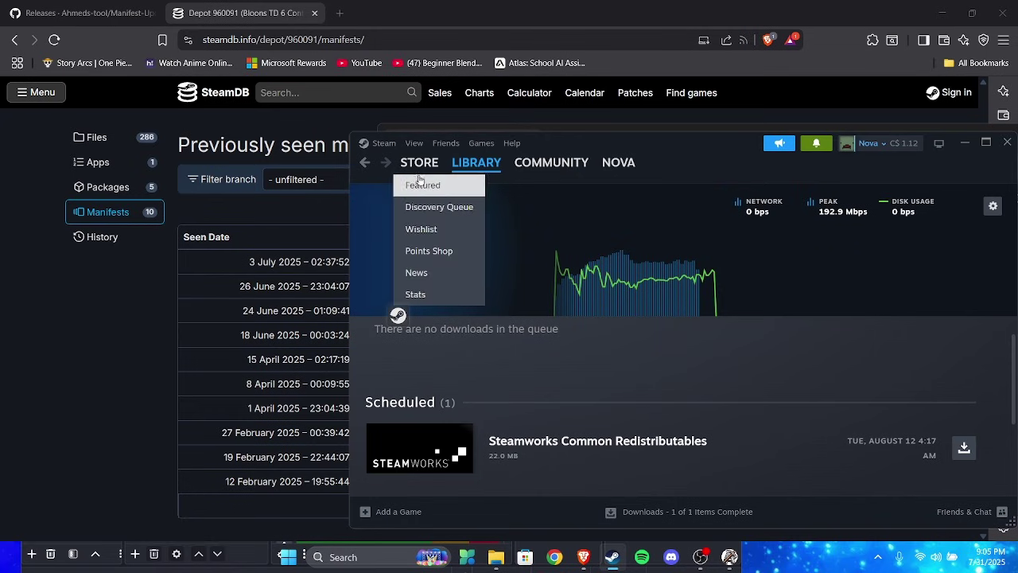
mouse_move(417, 155)
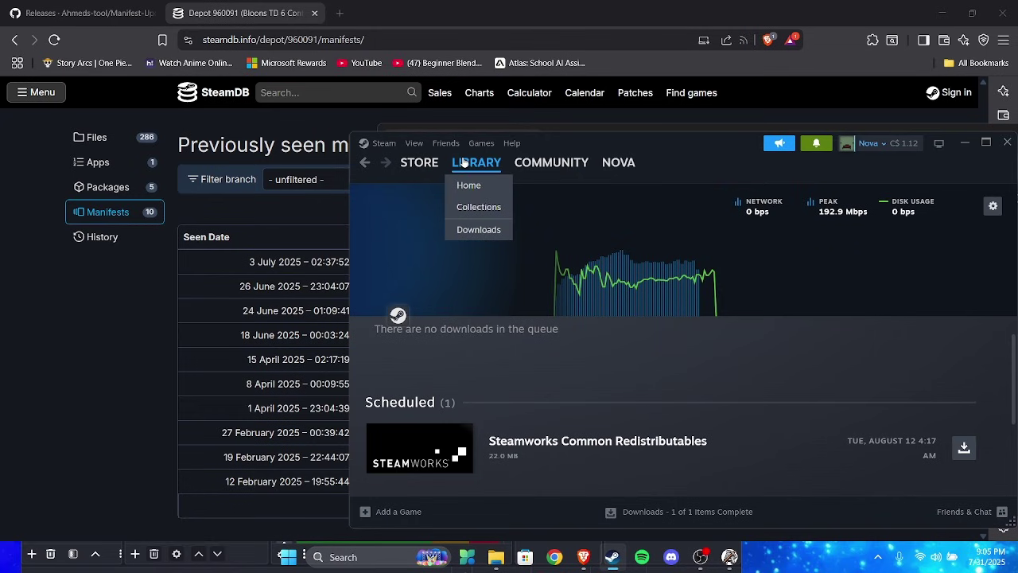
left_click(468, 183)
left_click(425, 436)
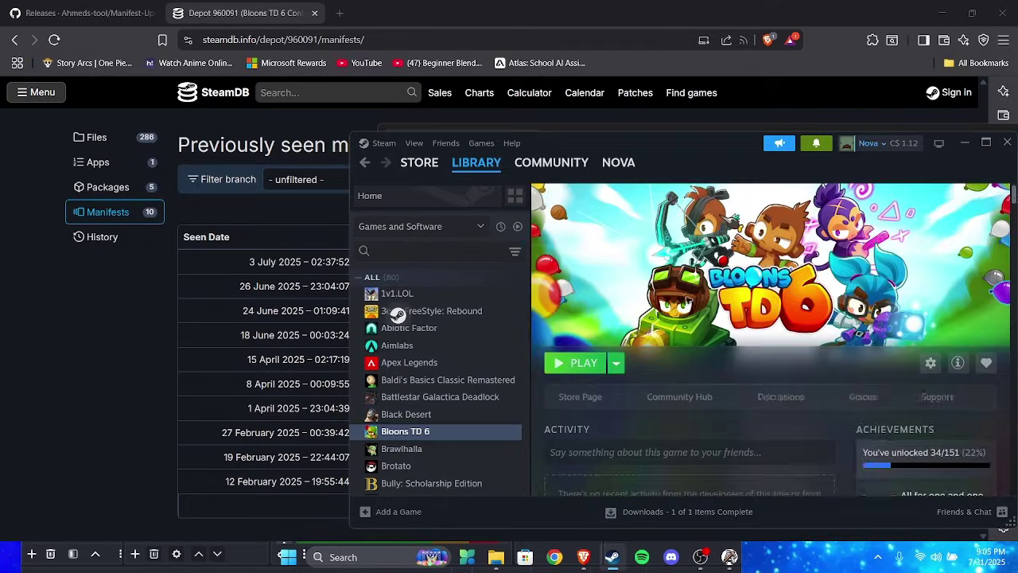
Step: Check the running Bloons TD 6 title screen and the SteamDB manifest list, and close the game
key("alt+Tab")
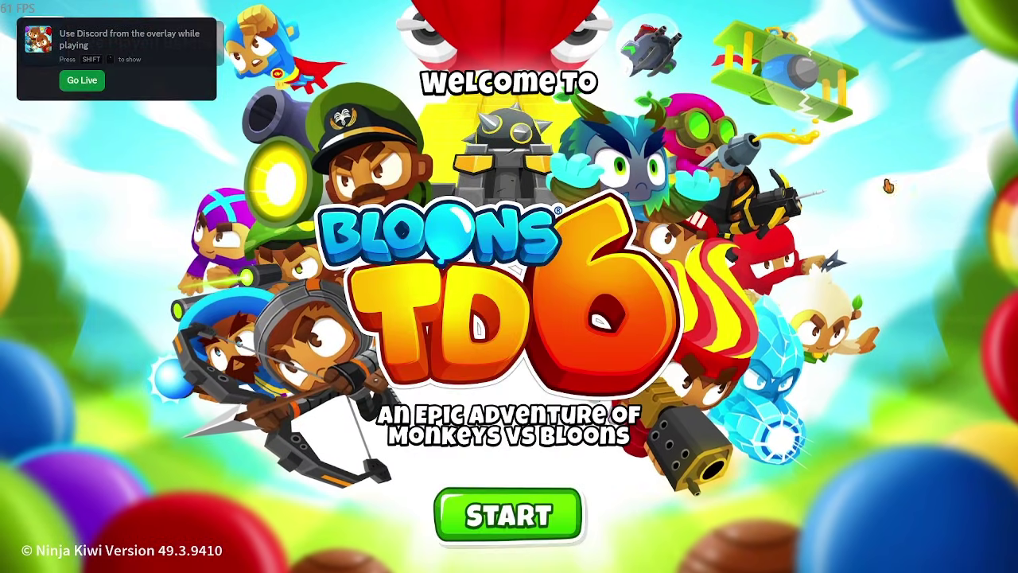
key("alt+Tab")
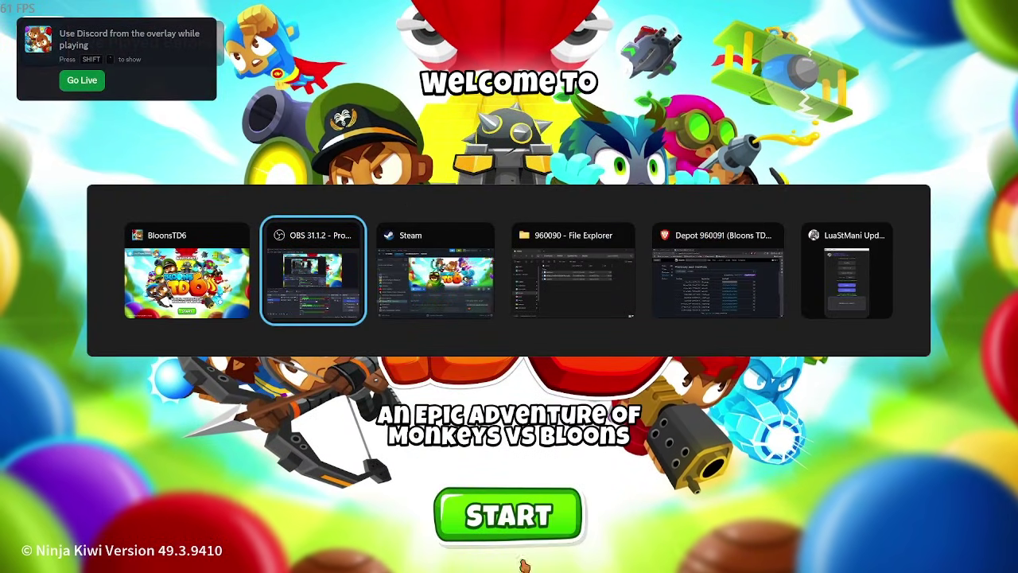
key("alt+Tab")
key("alt+Tab")
key("alt+Tab")
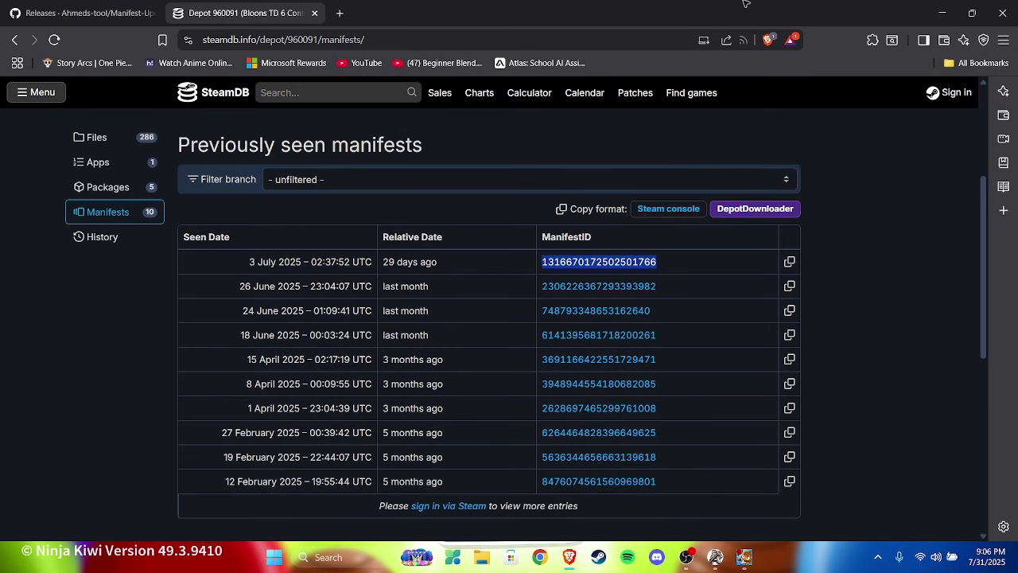
left_click(715, 559)
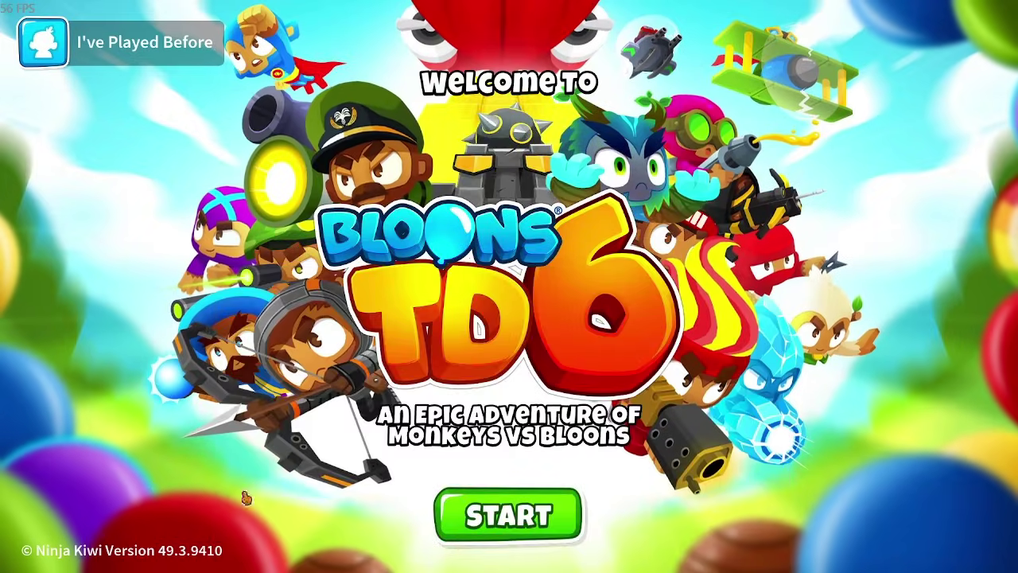
key("alt+F4")
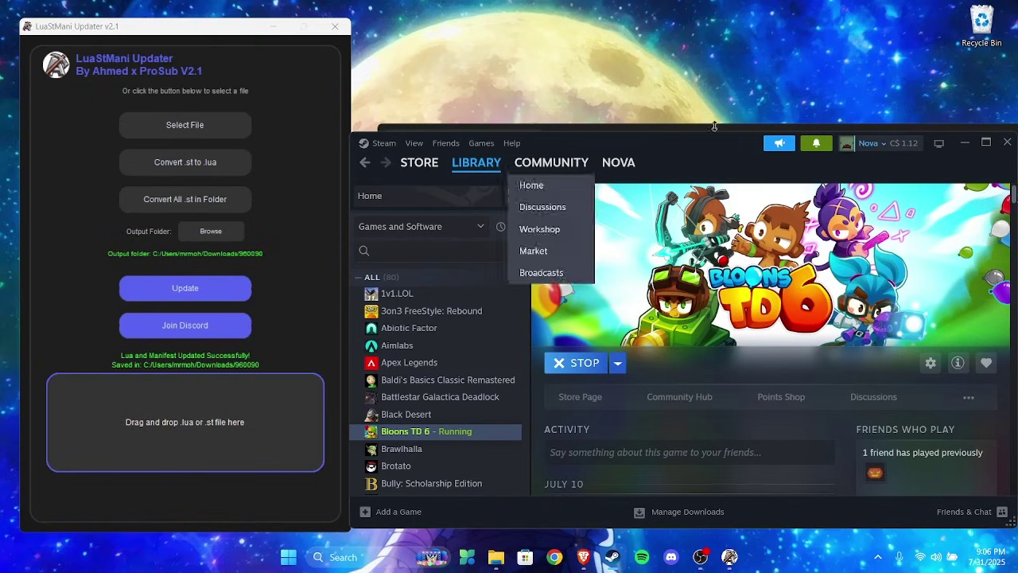
Step: Rearrange the updater, Steam and File Explorer windows so the 960090 folder sits in front near the desktop's middle
left_click_drag(214, 29, 150, 115)
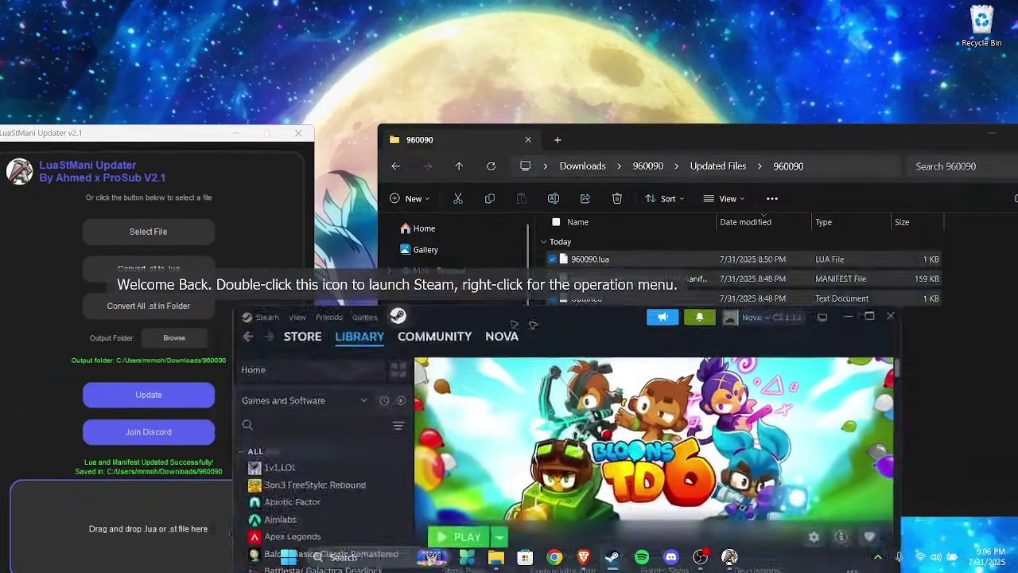
left_click_drag(552, 318, 517, 365)
left_click(700, 149)
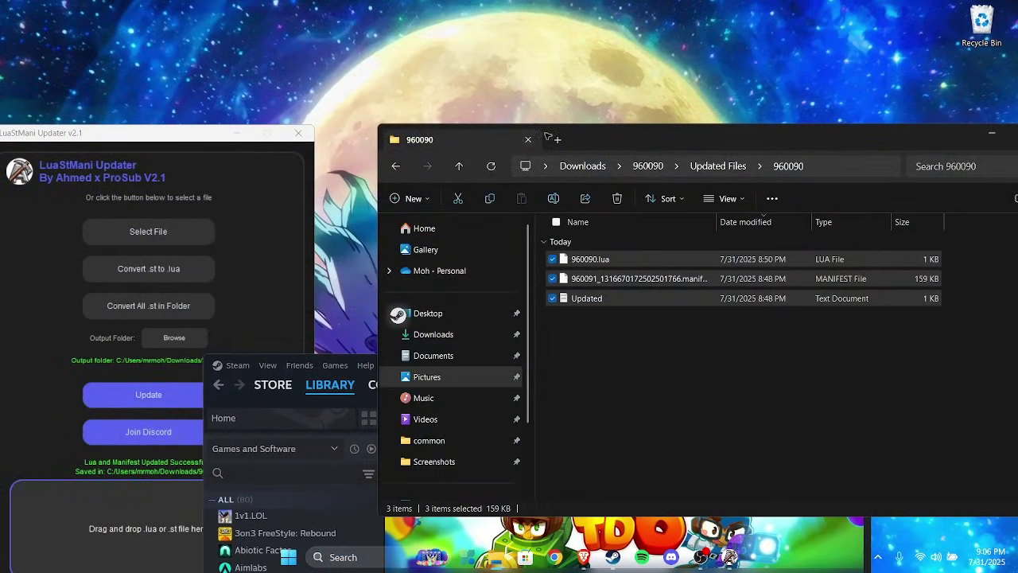
left_click_drag(720, 132, 427, 155)
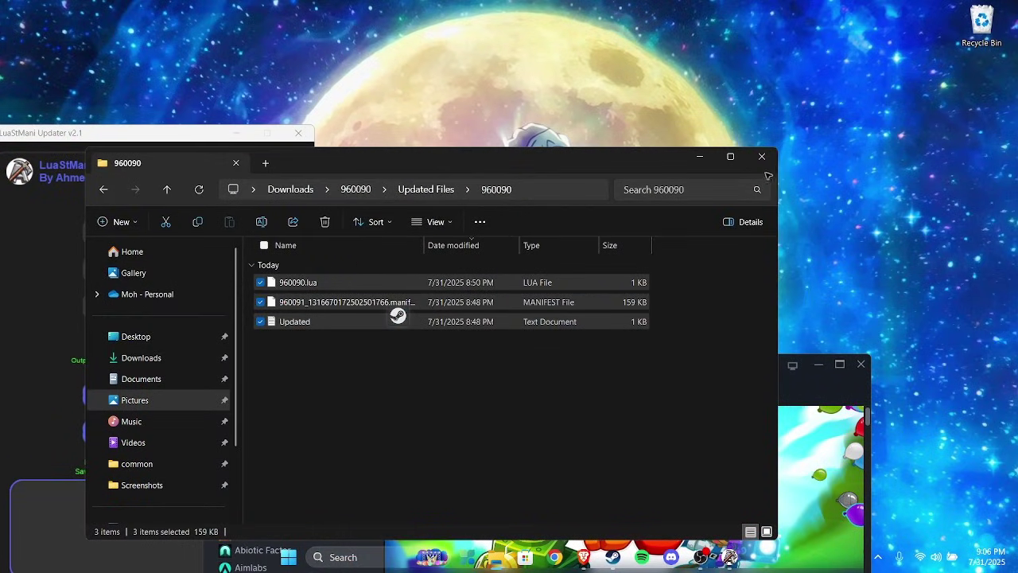